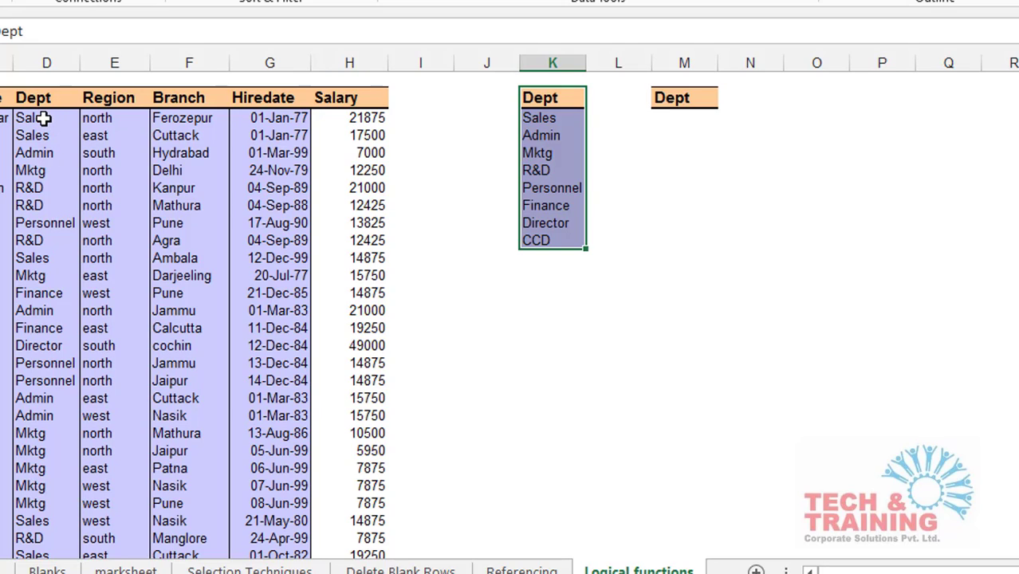
pyautogui.click(44, 118)
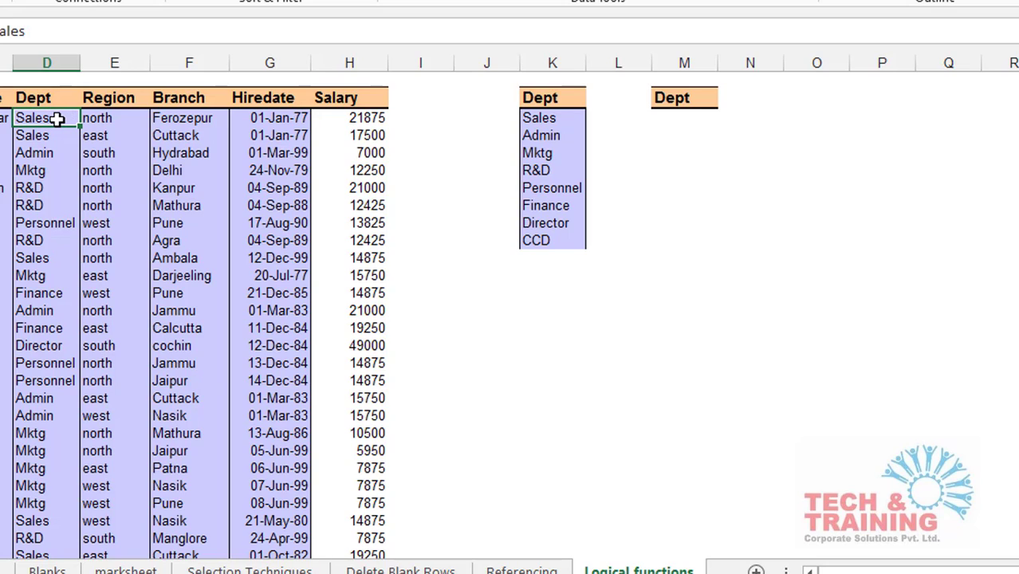
pyautogui.moveTo(58, 118); pyautogui.dragTo(56, 132)
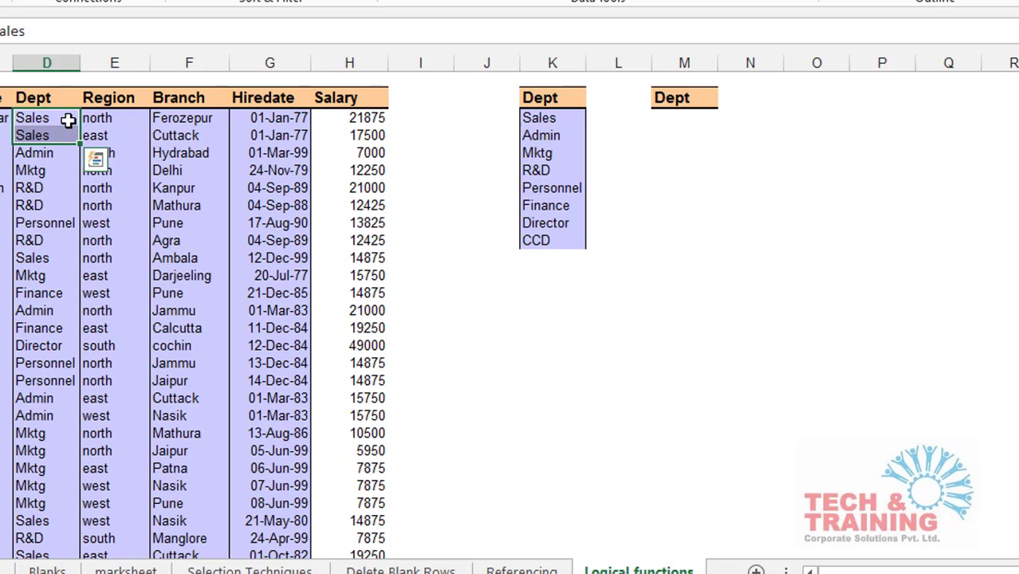
pyautogui.click(62, 117)
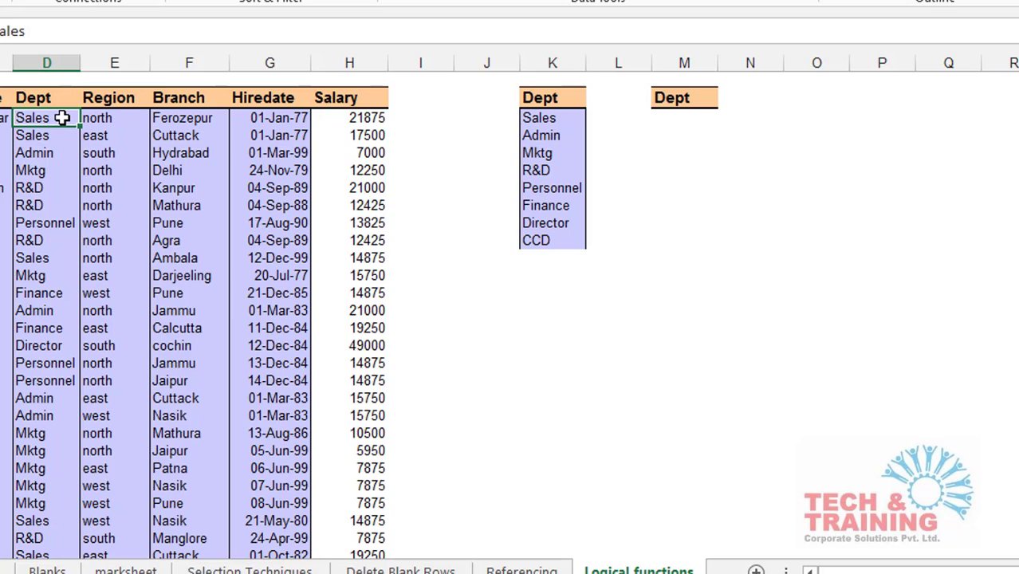
pyautogui.moveTo(62, 117); pyautogui.dragTo(61, 129)
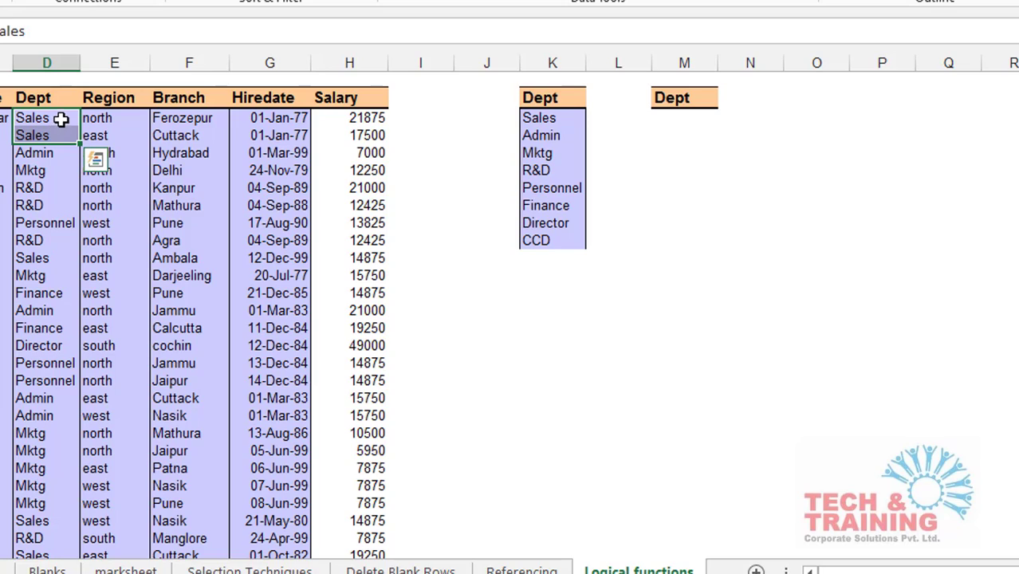
pyautogui.moveTo(62, 119); pyautogui.dragTo(59, 154)
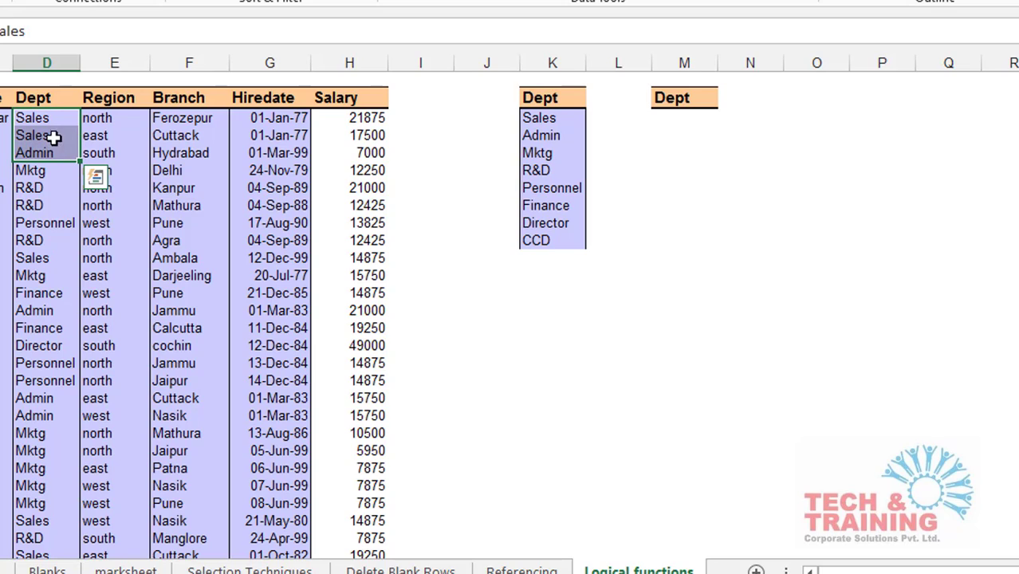
pyautogui.moveTo(53, 117); pyautogui.dragTo(44, 294)
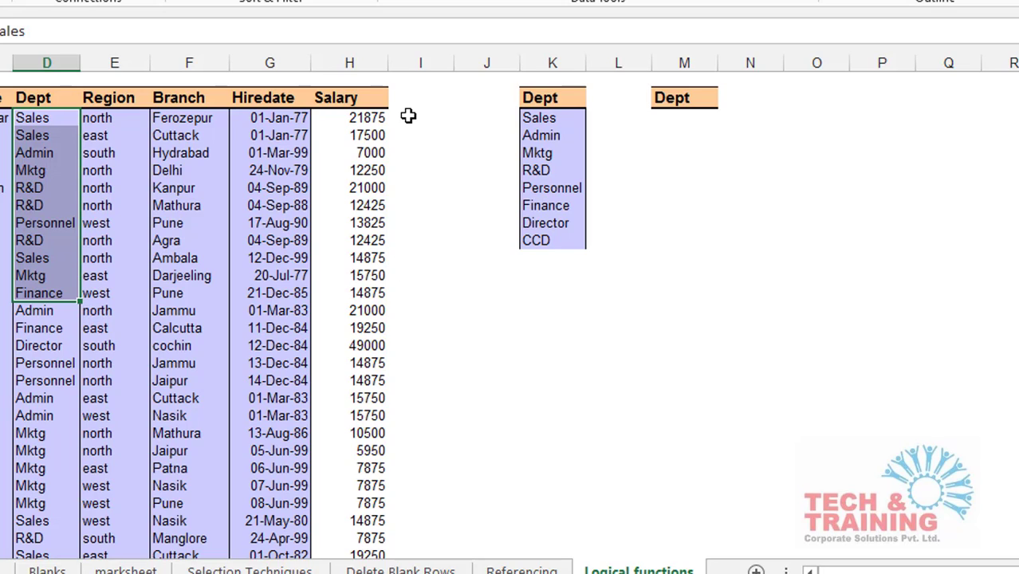
# - Start a COUNTIF formula in cell I3 with D3:D3 as the range and D3 as the criteria
pyautogui.click(407, 118)
pyautogui.write('=')
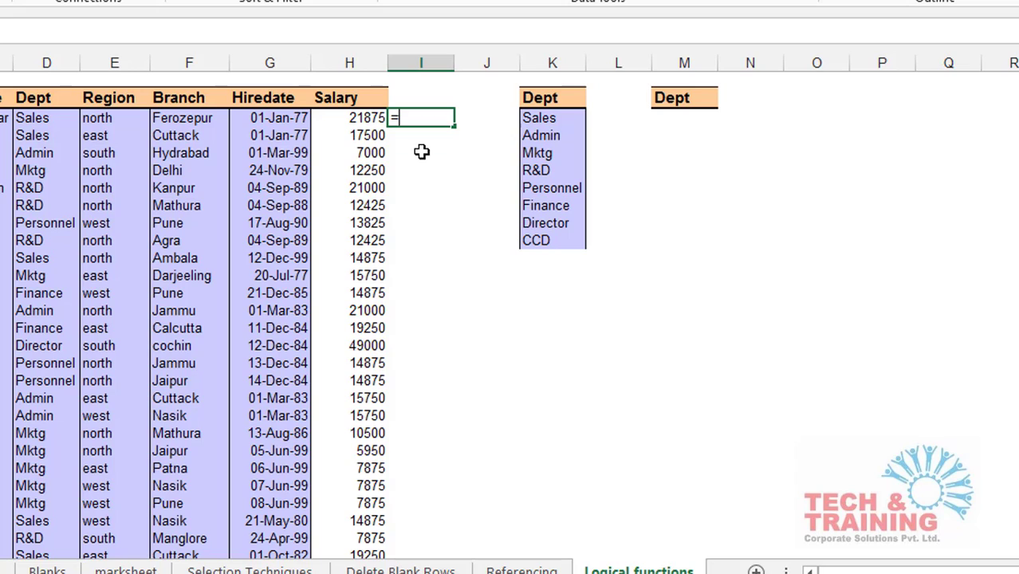
pyautogui.write('cu')
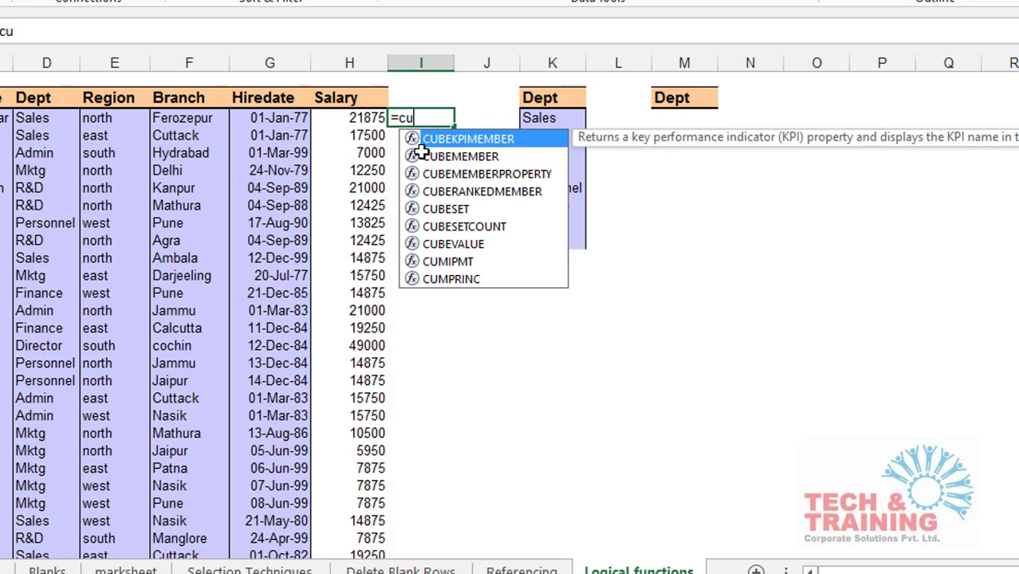
pyautogui.press('BackSpace')
pyautogui.write('ountif')
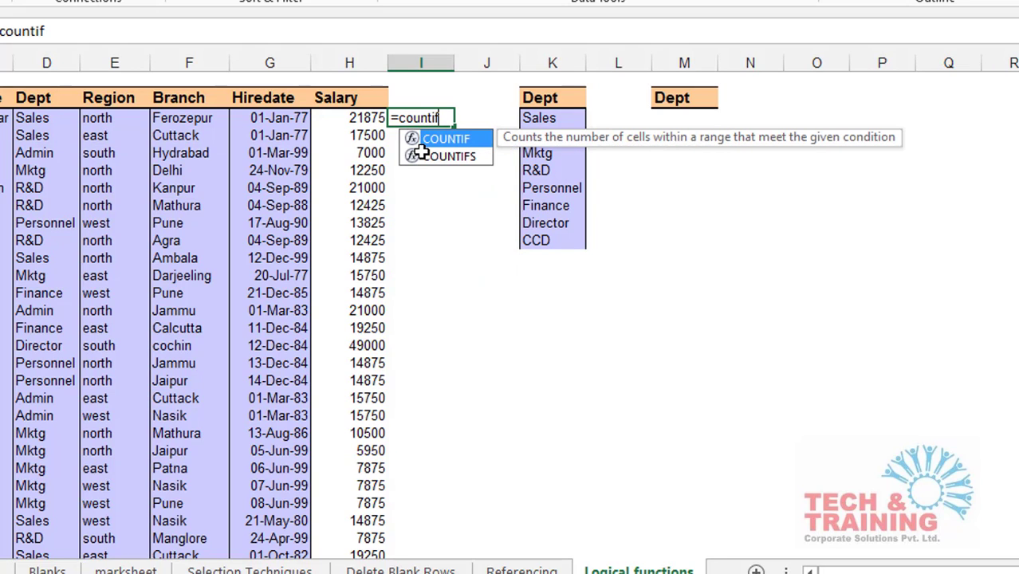
pyautogui.press('Tab')
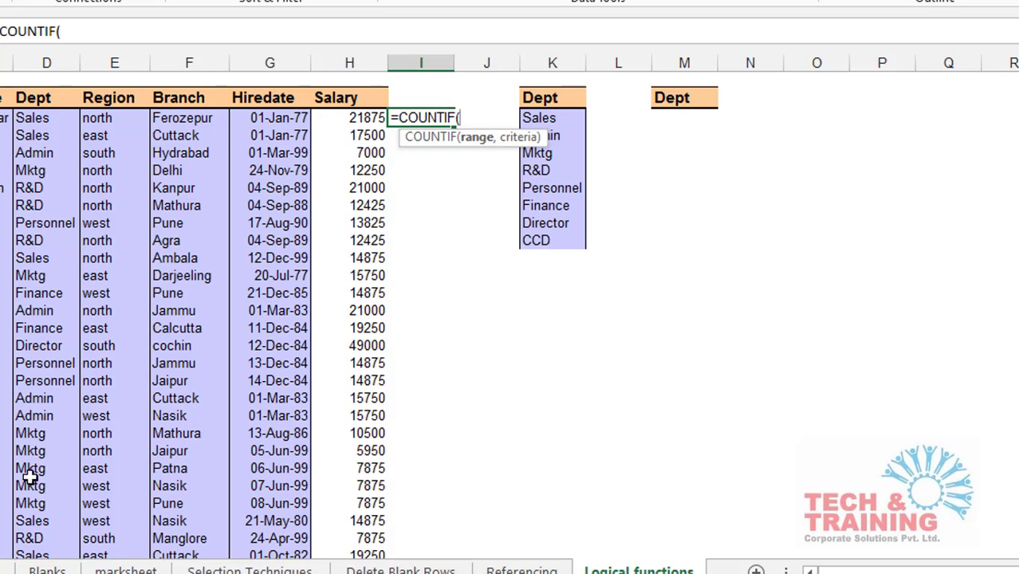
pyautogui.click(40, 120)
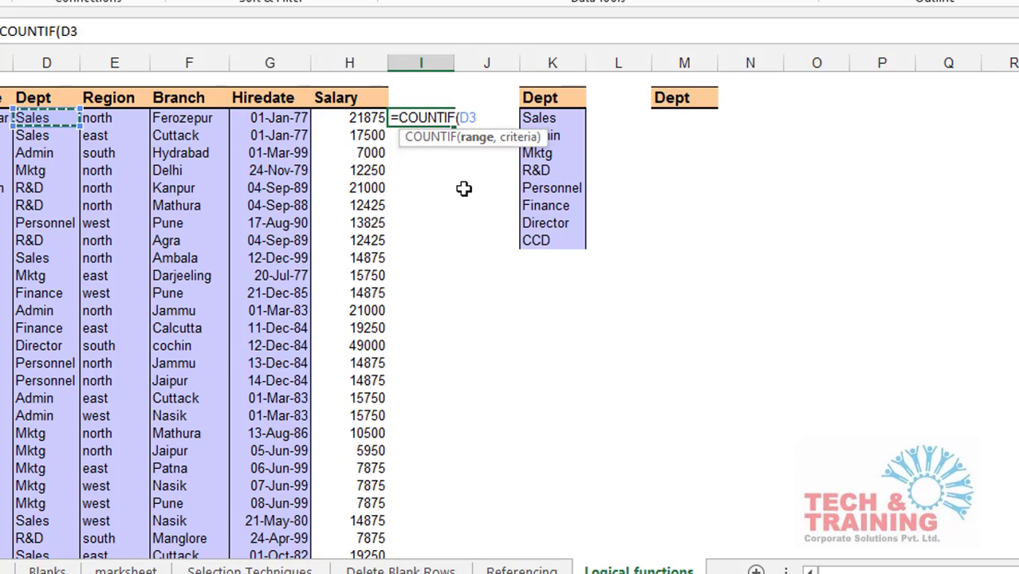
pyautogui.write(':D3,')
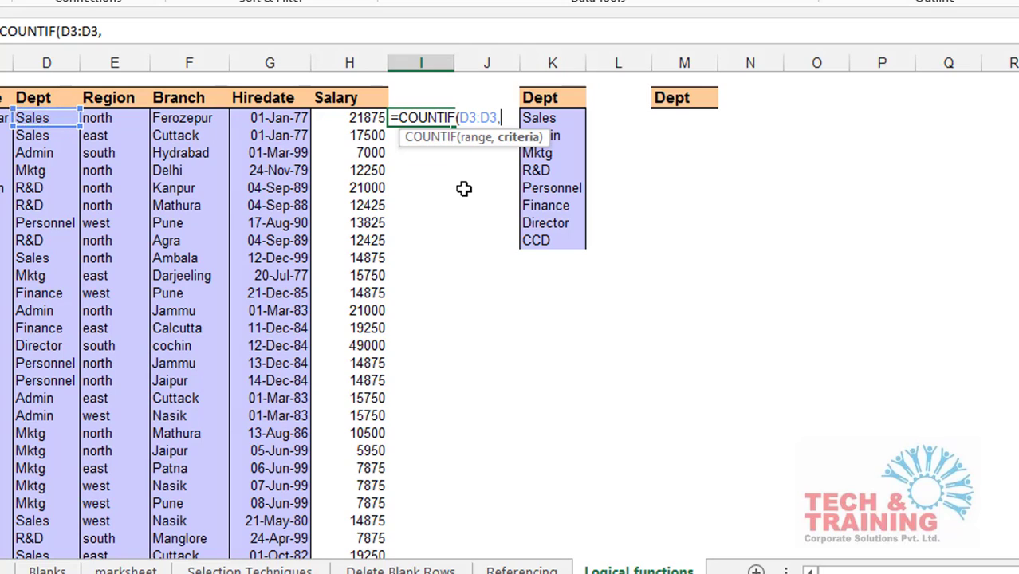
pyautogui.click(38, 117)
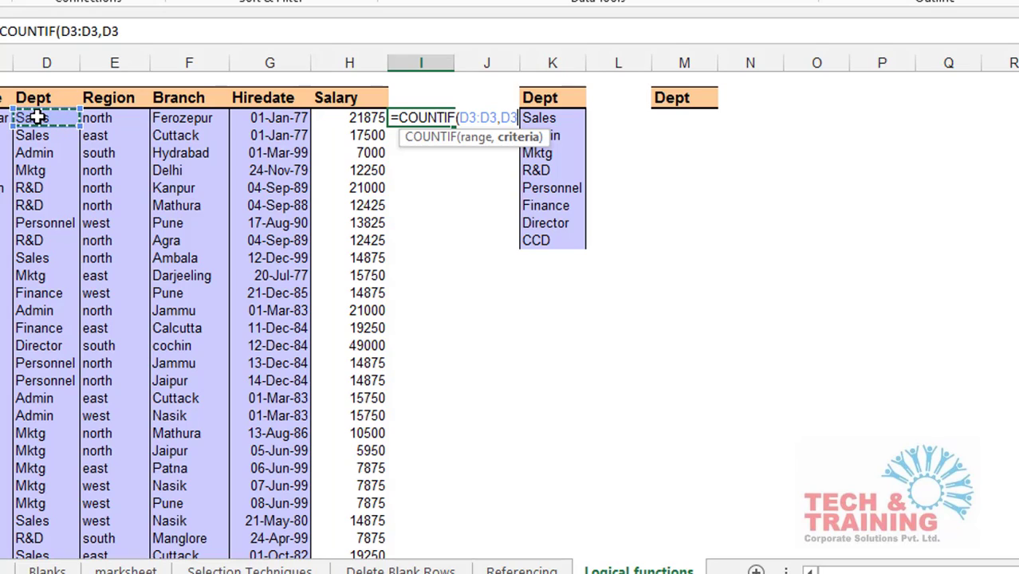
# - Make the start of the COUNTIF range absolute as $D$3 and complete the formula =COUNTIF($D$3:D3,D3)
pyautogui.click(471, 117)
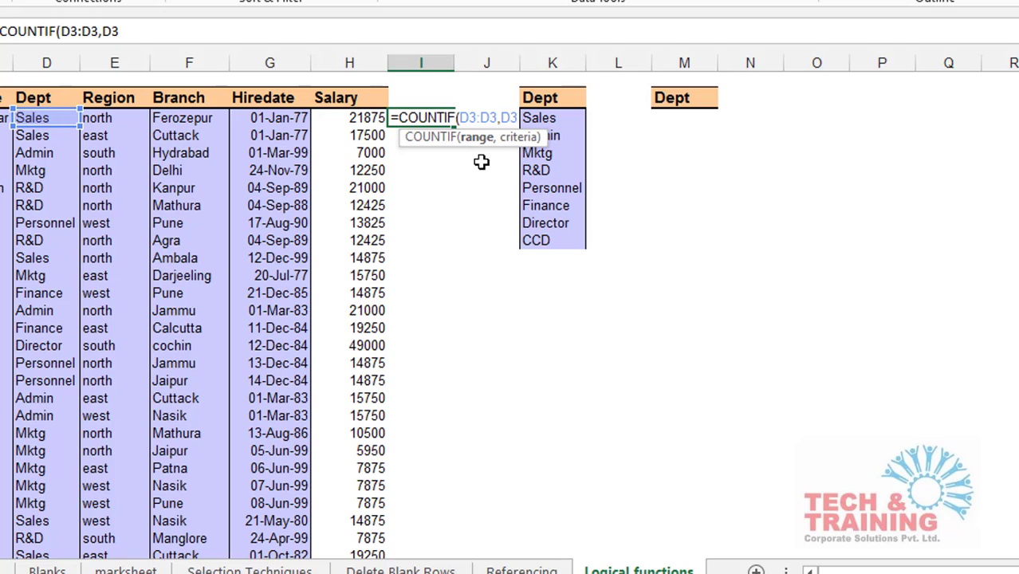
pyautogui.press('F4')
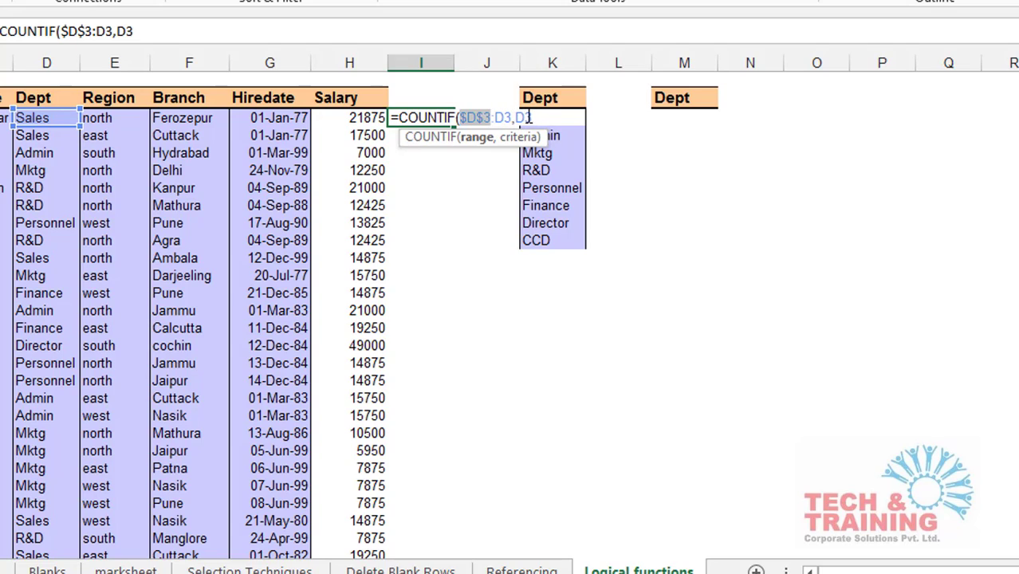
pyautogui.click(546, 117)
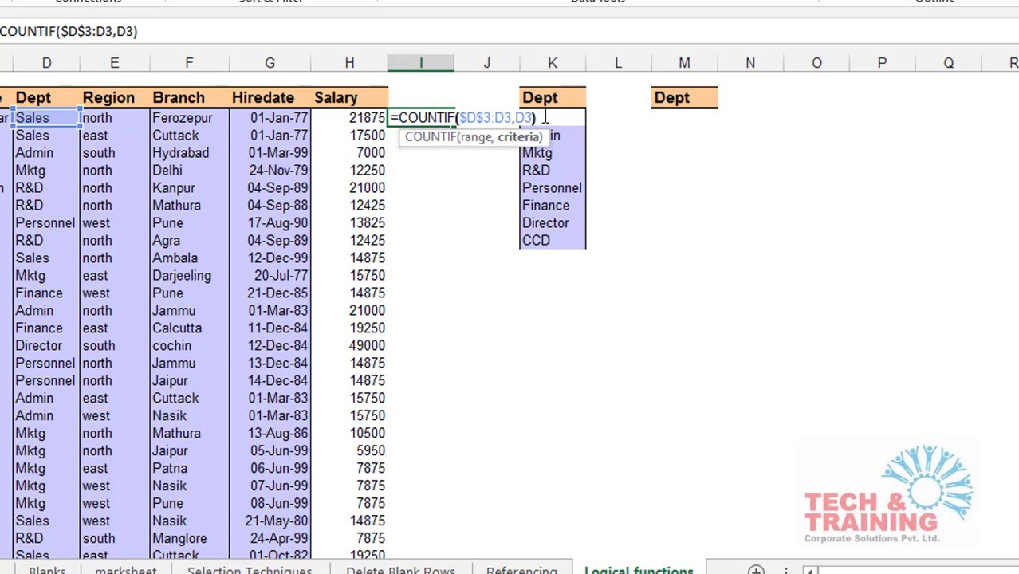
pyautogui.press('Return')
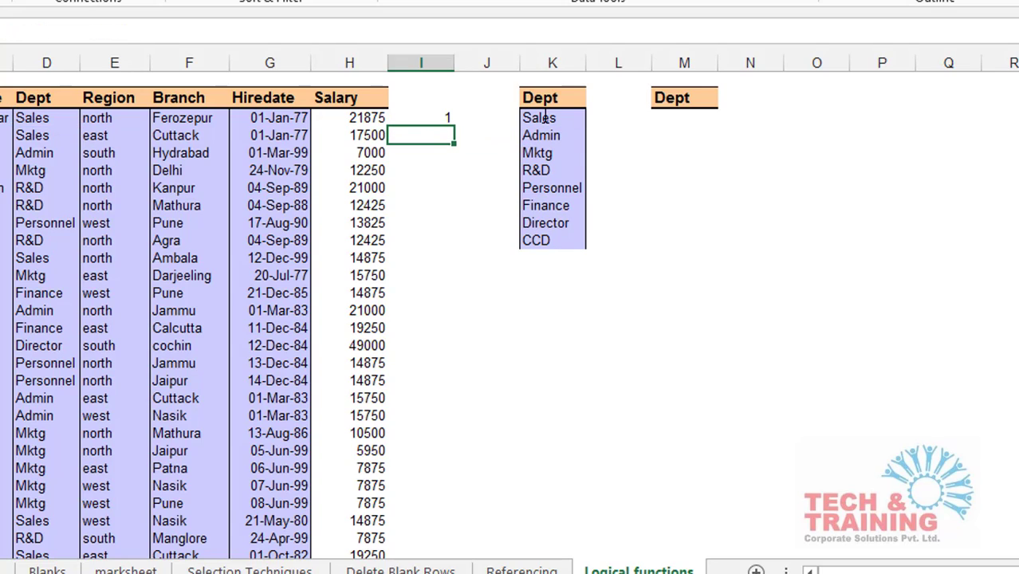
# - Copy the COUNTIF formula from I3 down to I4 and check the references in the copied formula
pyautogui.click(443, 118)
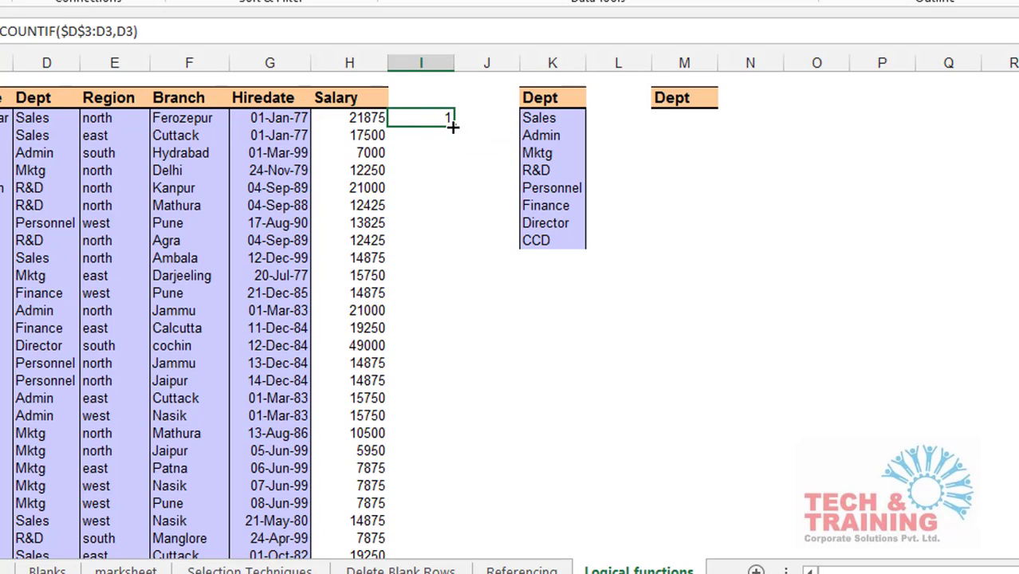
pyautogui.moveTo(453, 136); pyautogui.dragTo(456, 137)
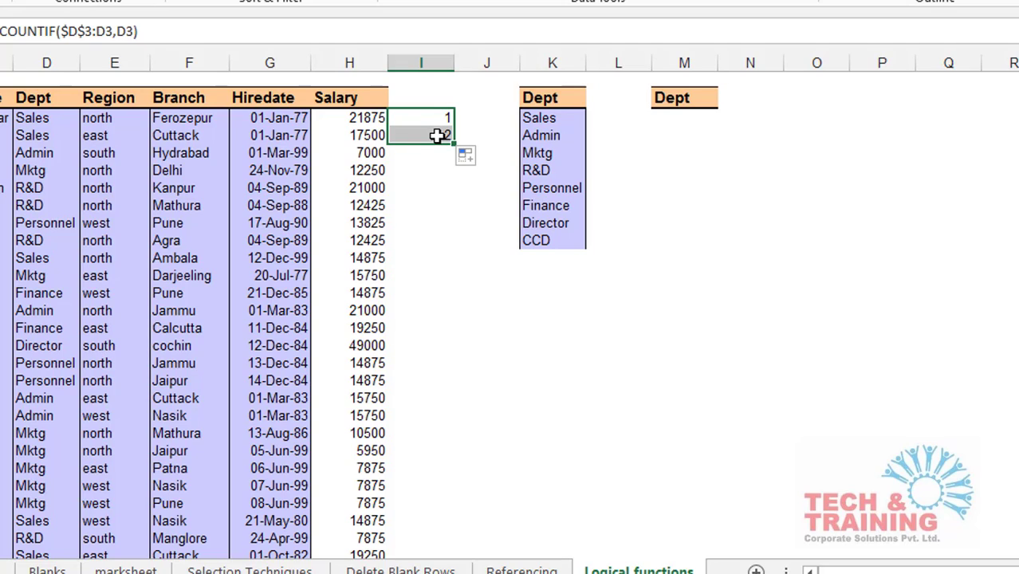
pyautogui.doubleClick(438, 135)
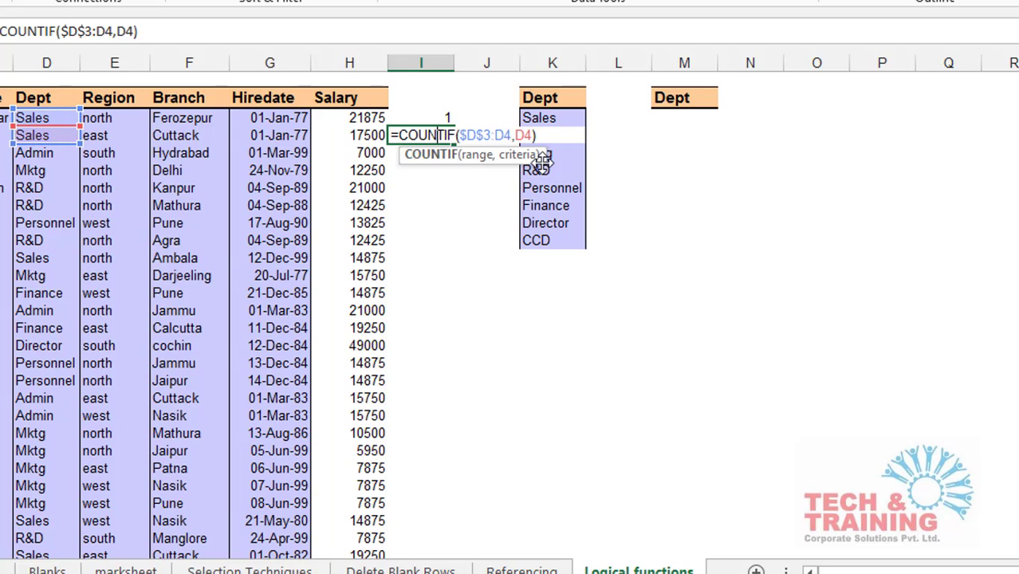
pyautogui.press('Return')
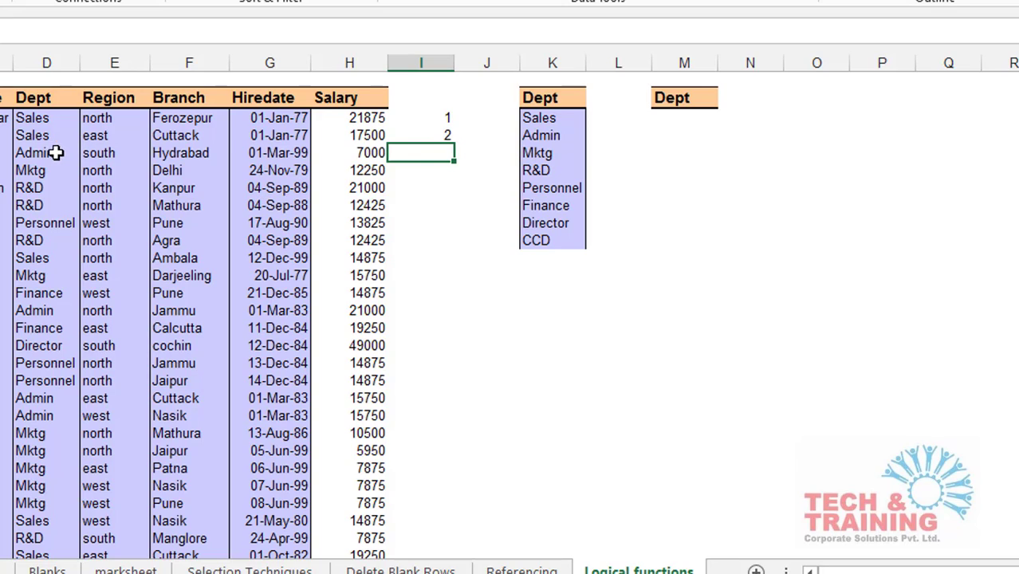
# - Copy the formula from I4 to I5 and fill it down column I for the remaining data rows
pyautogui.click(443, 136)
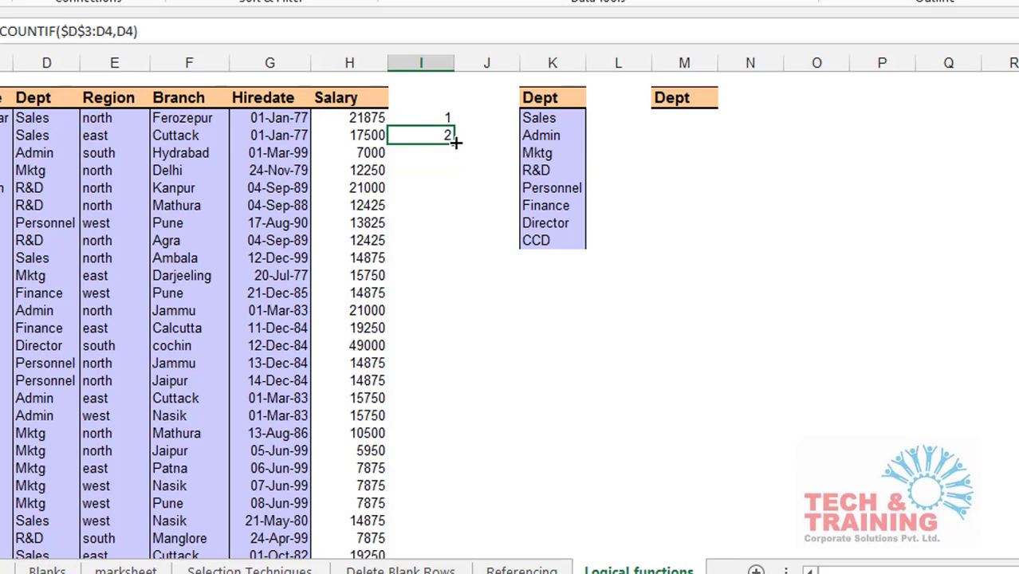
pyautogui.moveTo(456, 156); pyautogui.dragTo(455, 161)
pyautogui.doubleClick(432, 151)
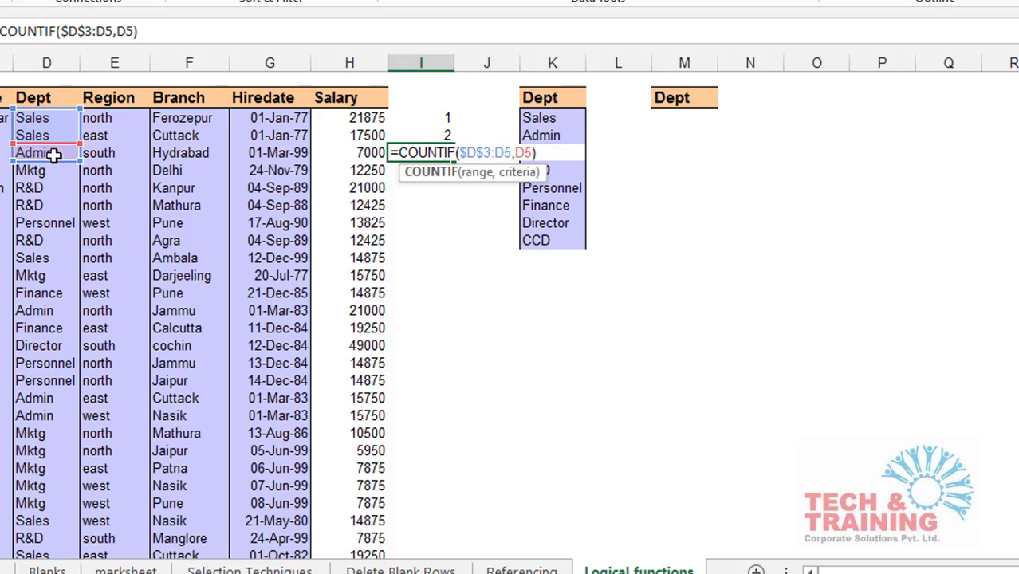
pyautogui.press('Return')
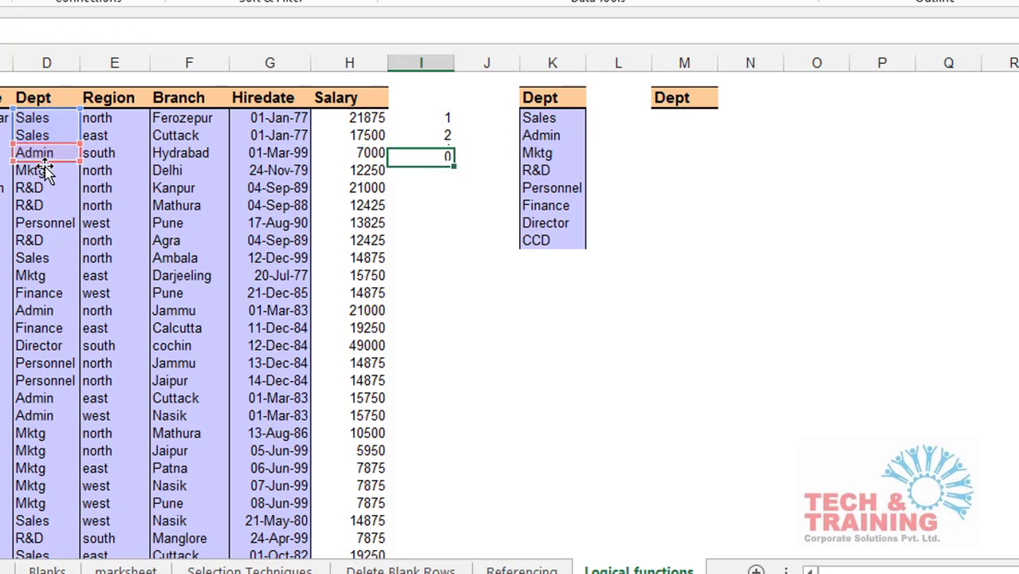
pyautogui.click(442, 152)
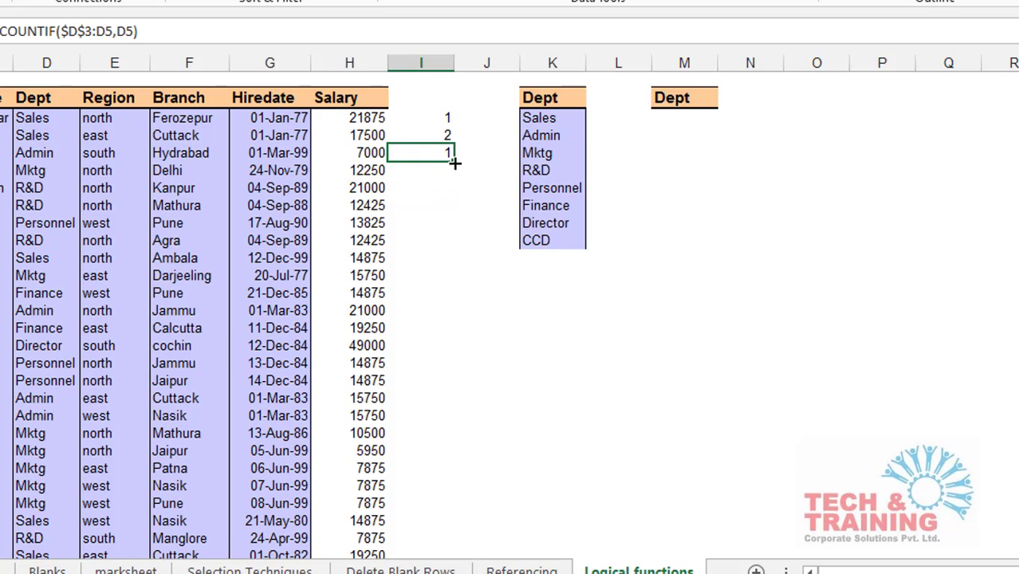
pyautogui.doubleClick(454, 162)
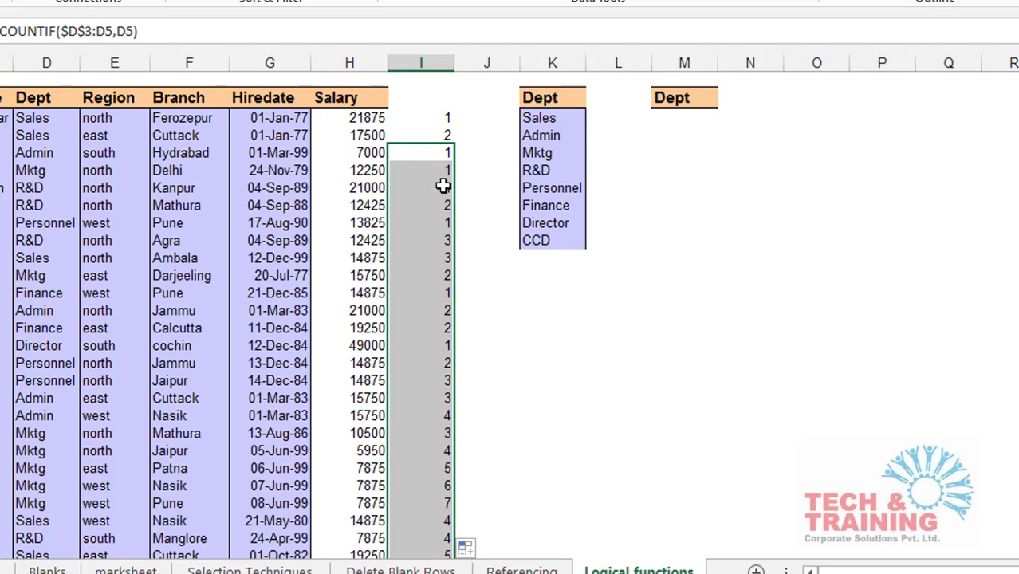
# - Examine the running counts in column I against the Dept entries and inspect the formula in I7
pyautogui.moveTo(442, 208); pyautogui.dragTo(42, 205)
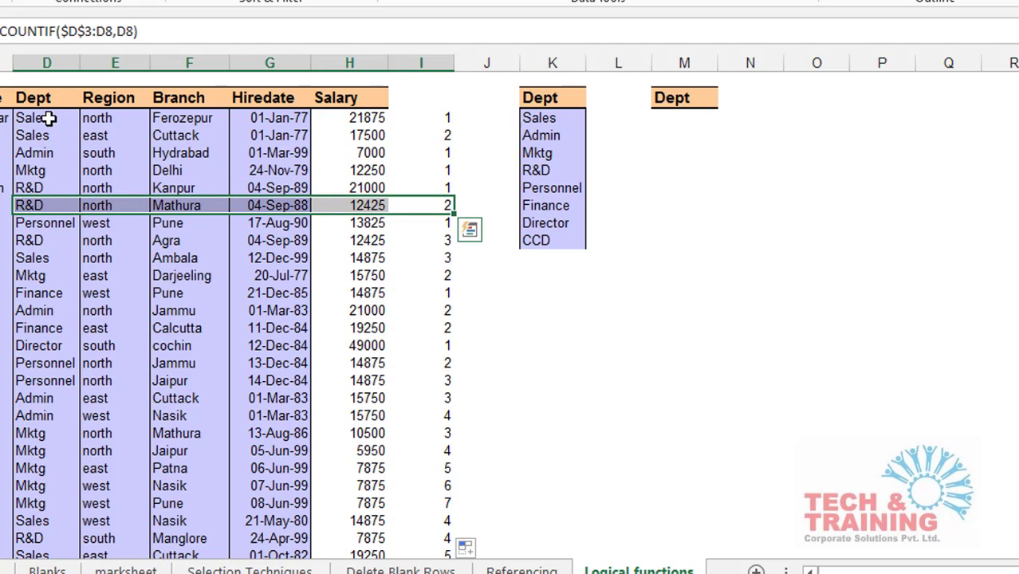
pyautogui.moveTo(46, 118); pyautogui.dragTo(41, 199)
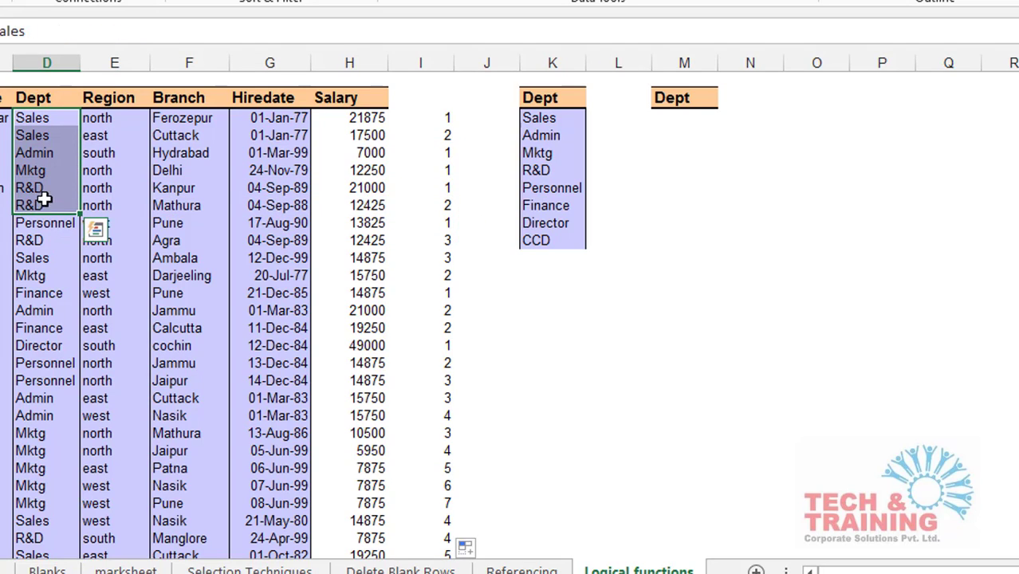
pyautogui.click(447, 188)
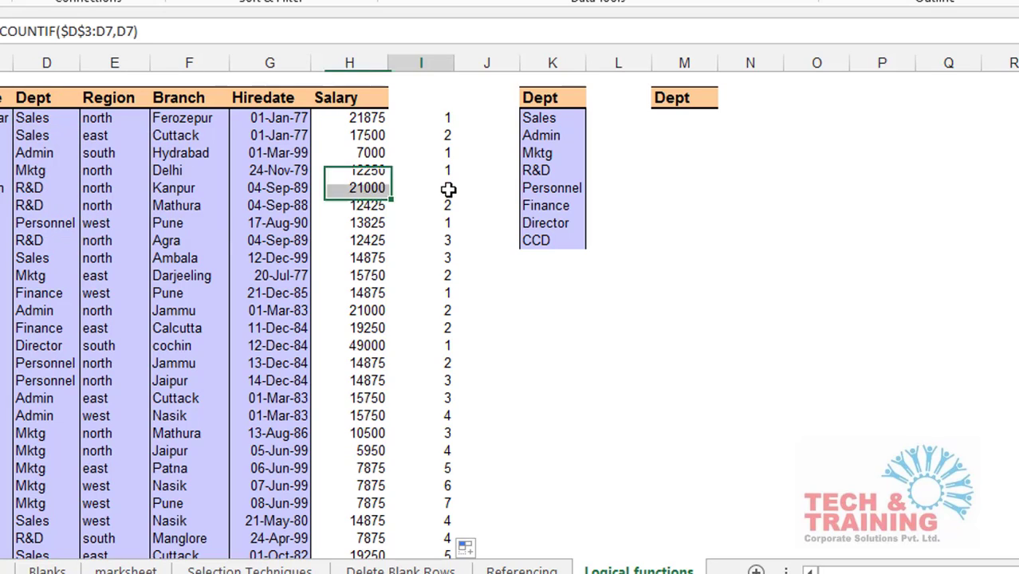
pyautogui.doubleClick(447, 188)
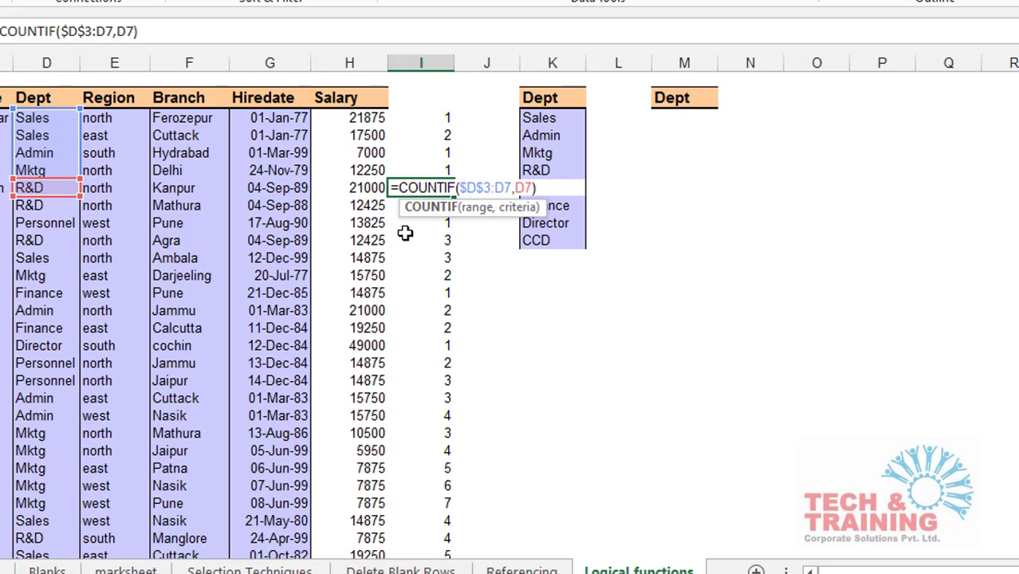
pyautogui.press('Return')
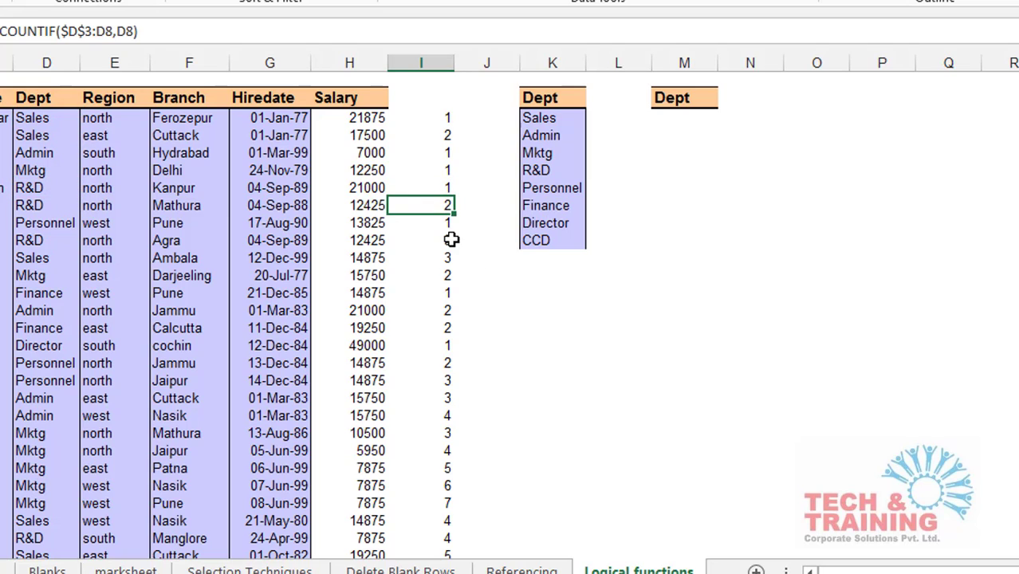
pyautogui.click(406, 240)
pyautogui.moveTo(406, 241); pyautogui.dragTo(446, 254)
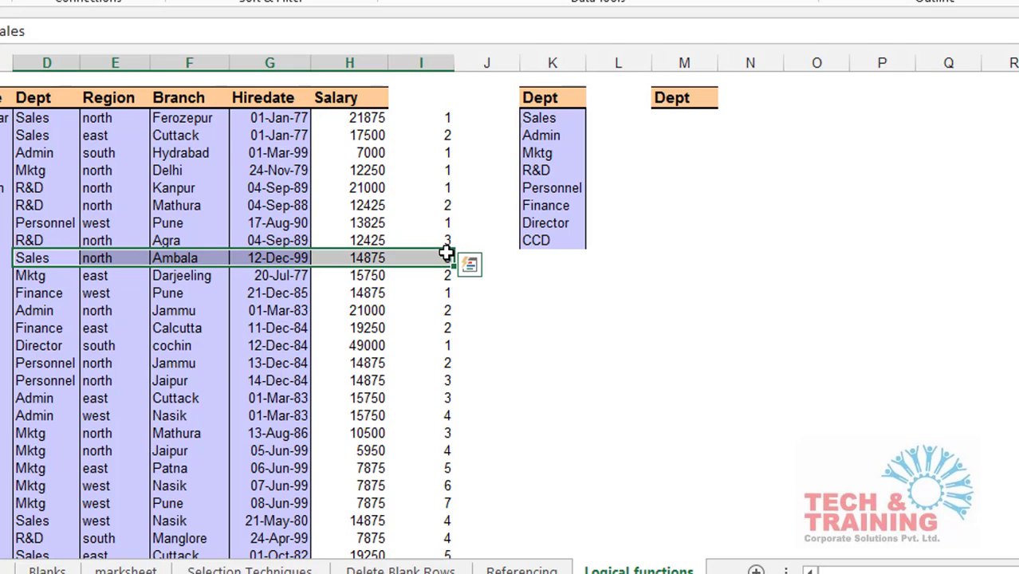
pyautogui.click(448, 117)
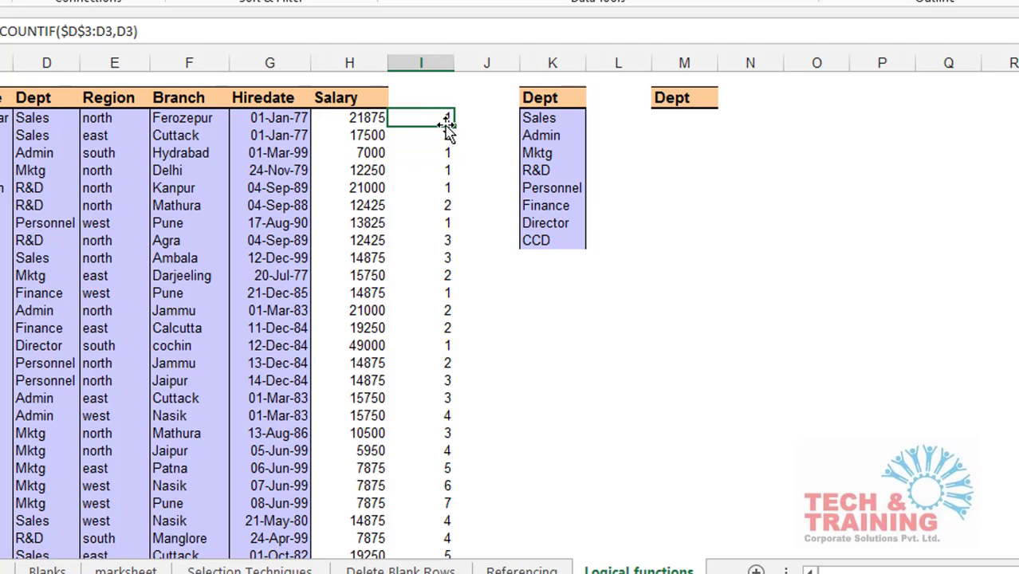
# - Begin an INDEX formula in M3 with the absolute array $A$3:$I$102, ready for the row number argument
pyautogui.click(680, 120)
pyautogui.write('=in')
pyautogui.press('Tab')
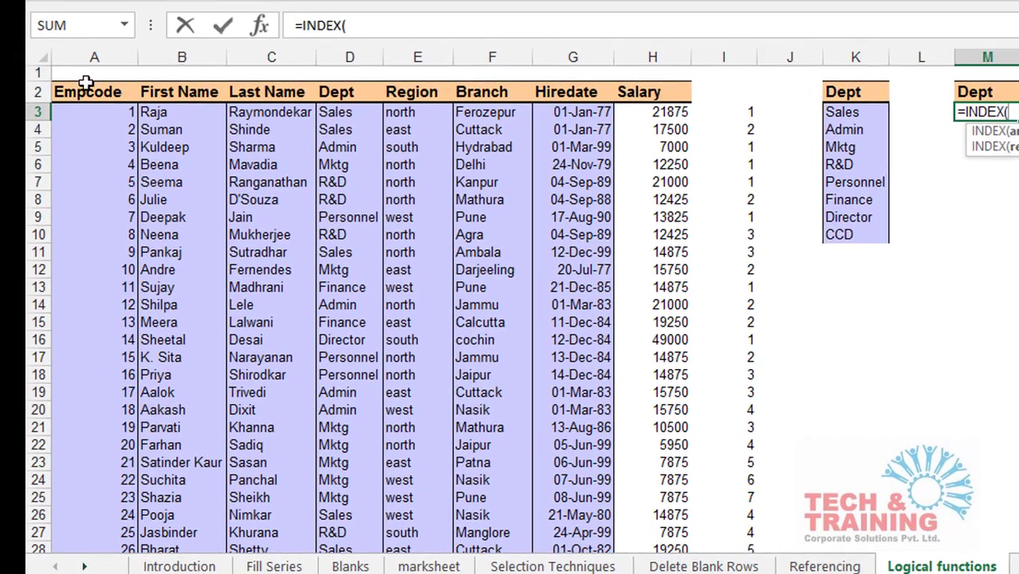
pyautogui.click(94, 111)
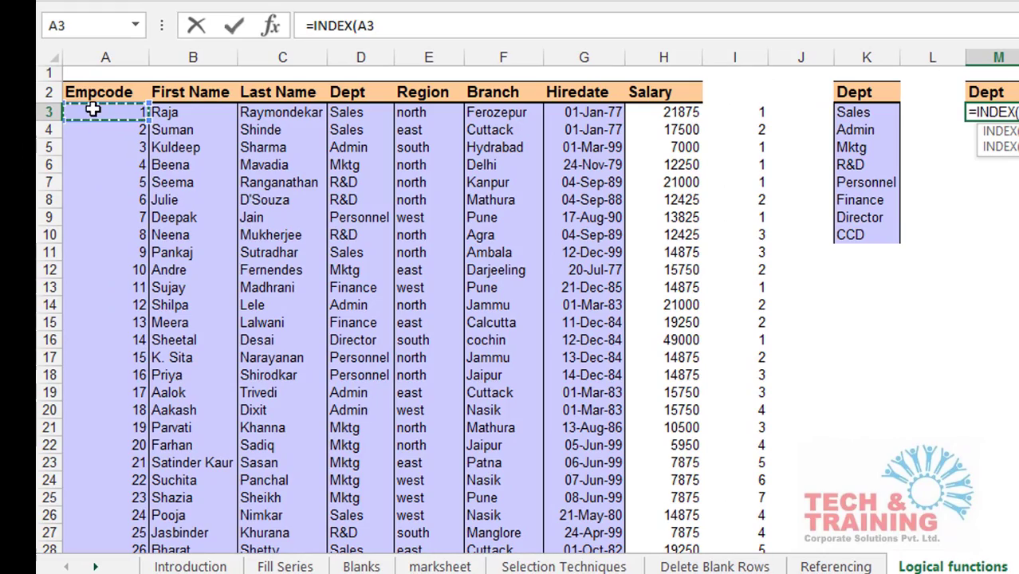
pyautogui.hotkey('ctrl', 'shift', 'Down')
pyautogui.hotkey('ctrl', 'shift', 'Right')
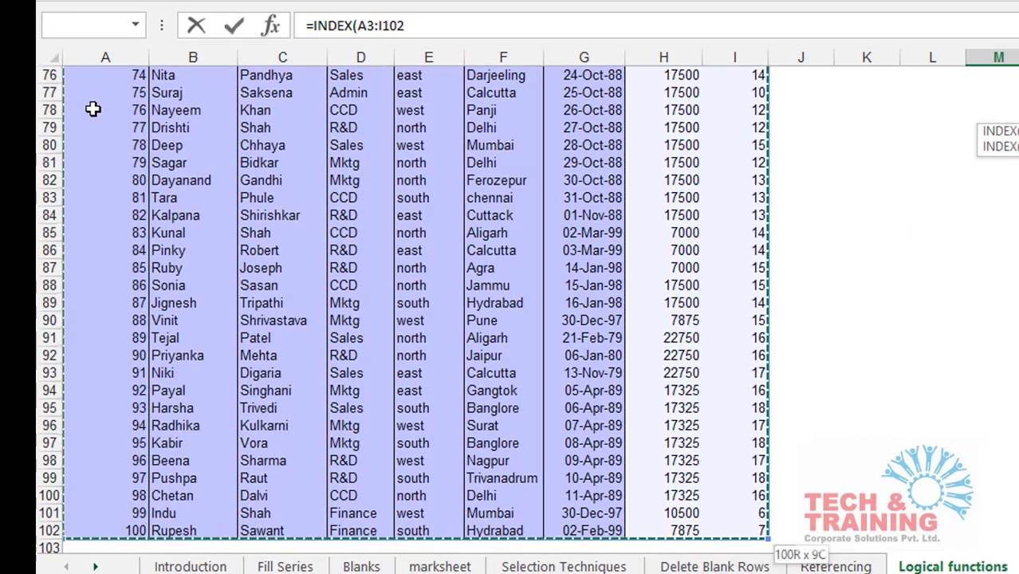
pyautogui.scroll(20, 93, 111)
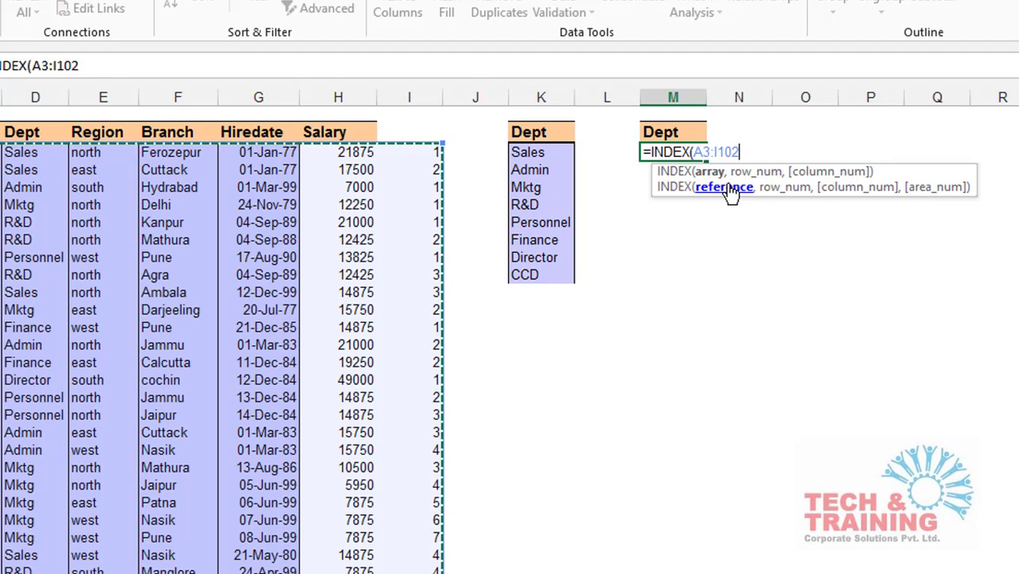
pyautogui.press('F4')
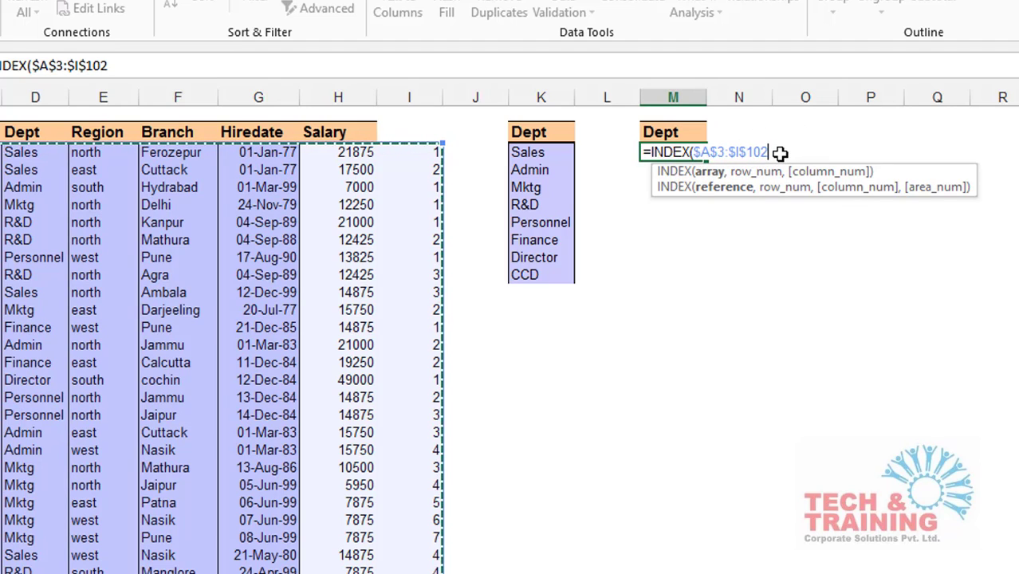
pyautogui.write(',')
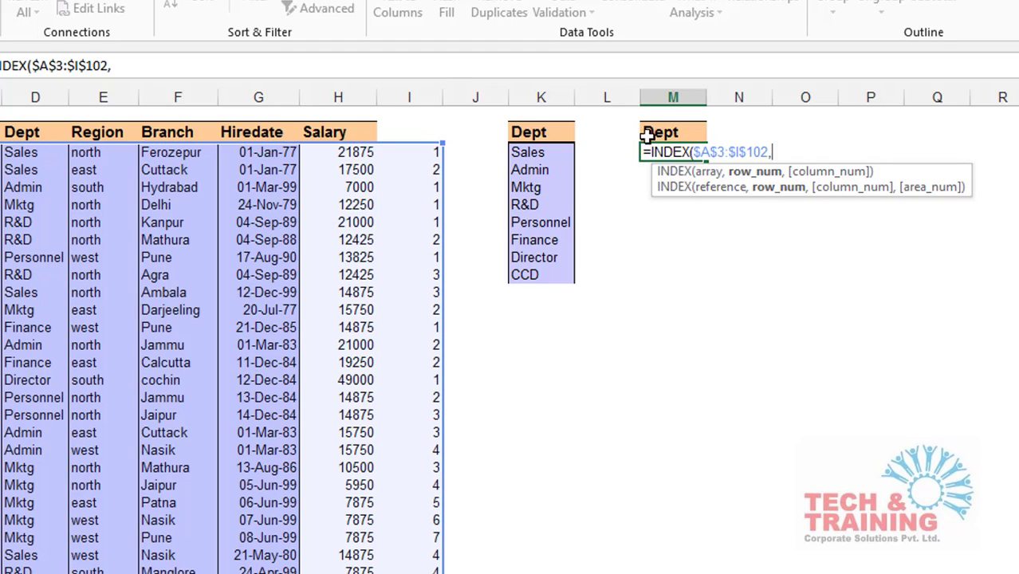
# - Park the unfinished INDEX formula in M3 as text and enter the row numbers 1, 3, 4 and 5 in J3, J5, J6 and J7
pyautogui.click(455, 151)
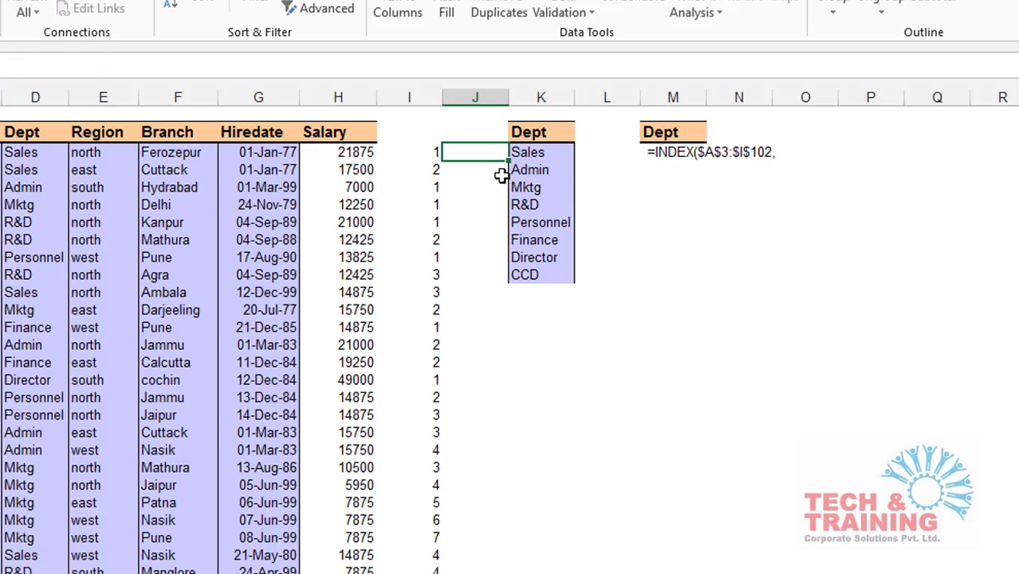
pyautogui.write('1')
pyautogui.press('Return')
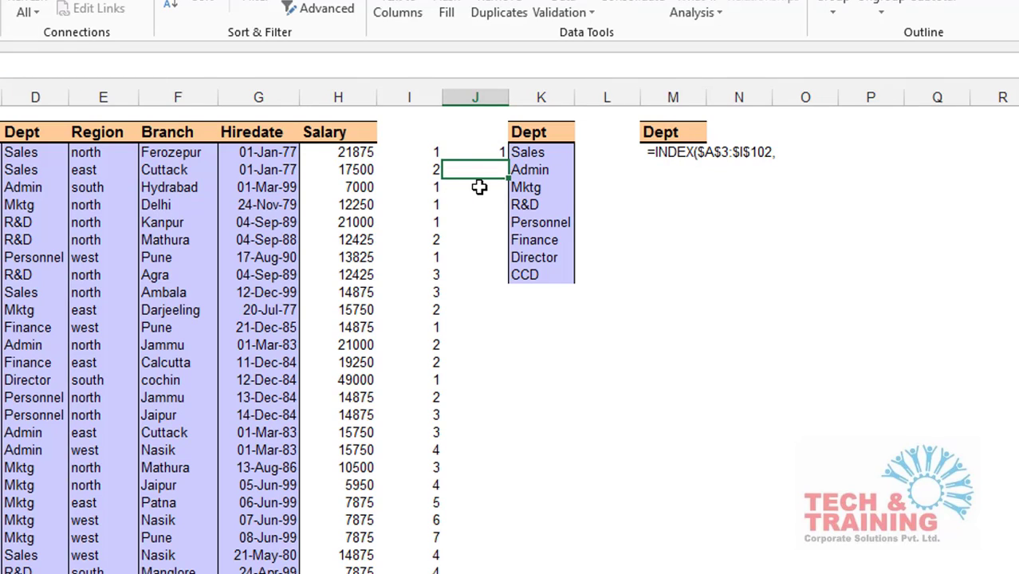
pyautogui.click(488, 186)
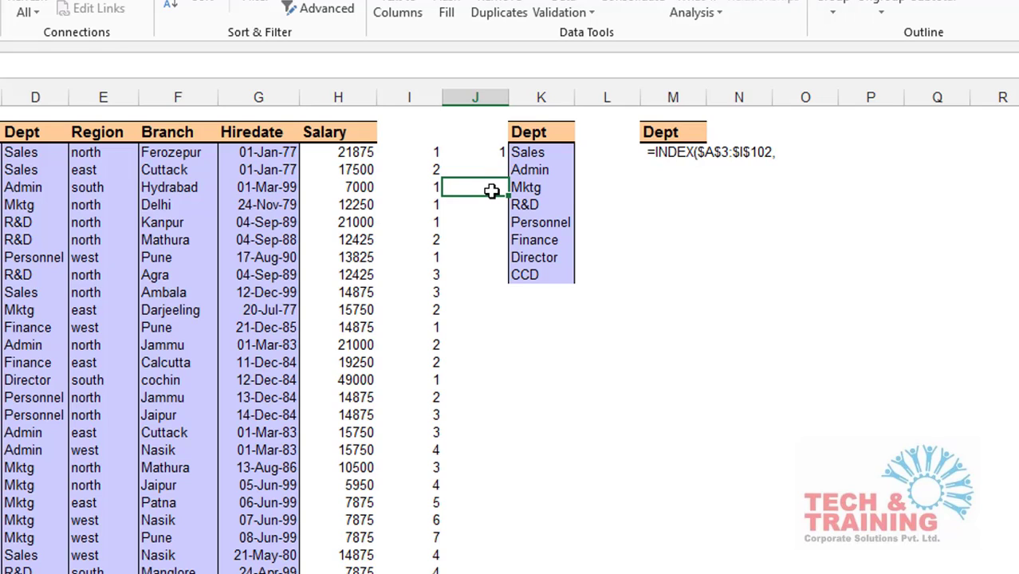
pyautogui.write('3')
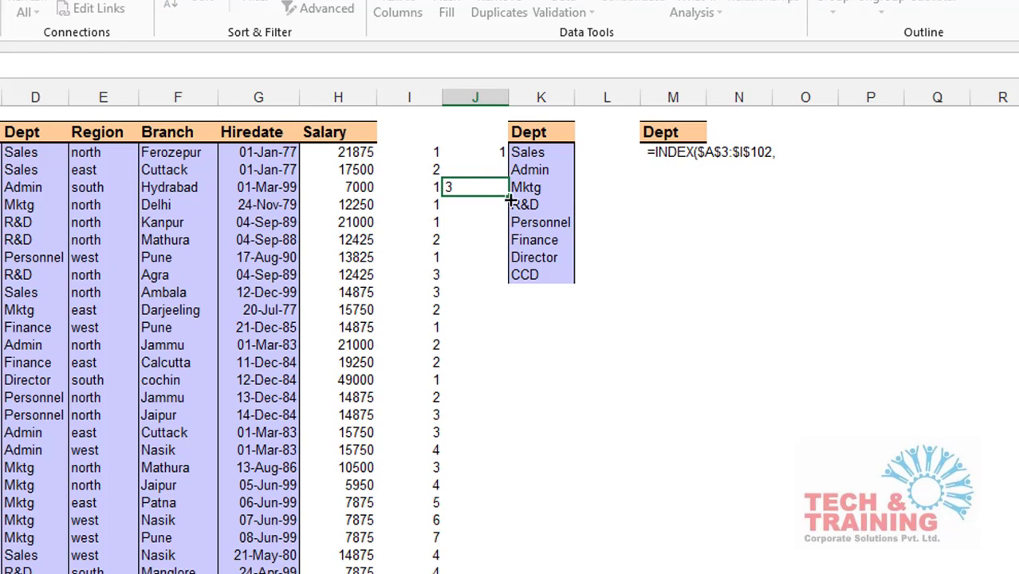
pyautogui.click(491, 216)
pyautogui.click(491, 205)
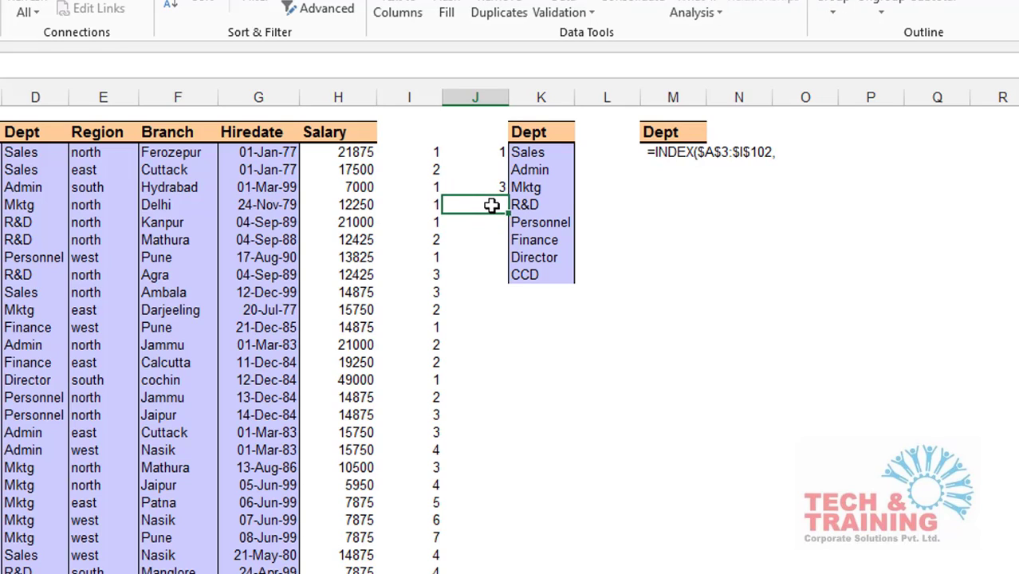
pyautogui.write('4')
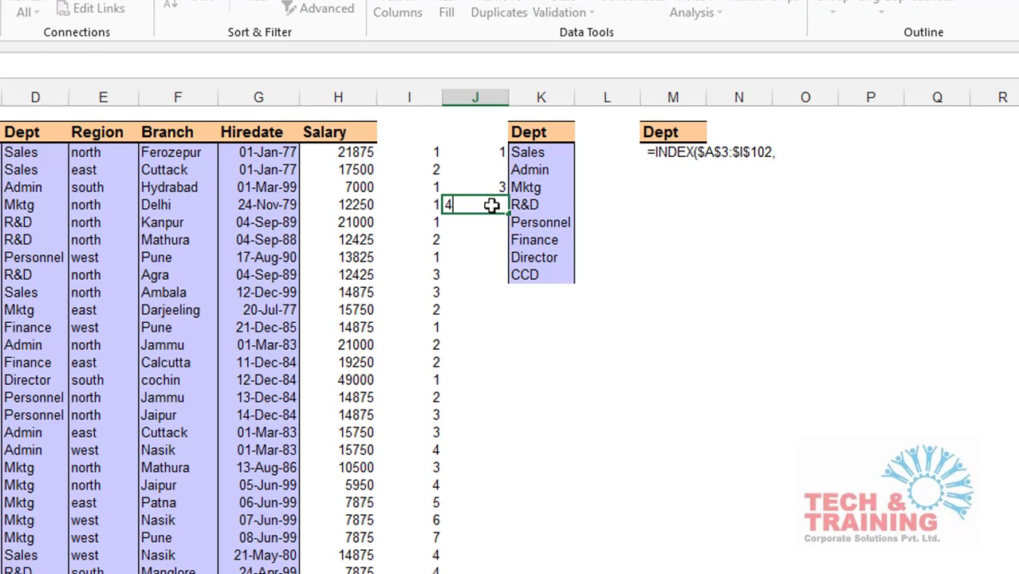
pyautogui.press('Return')
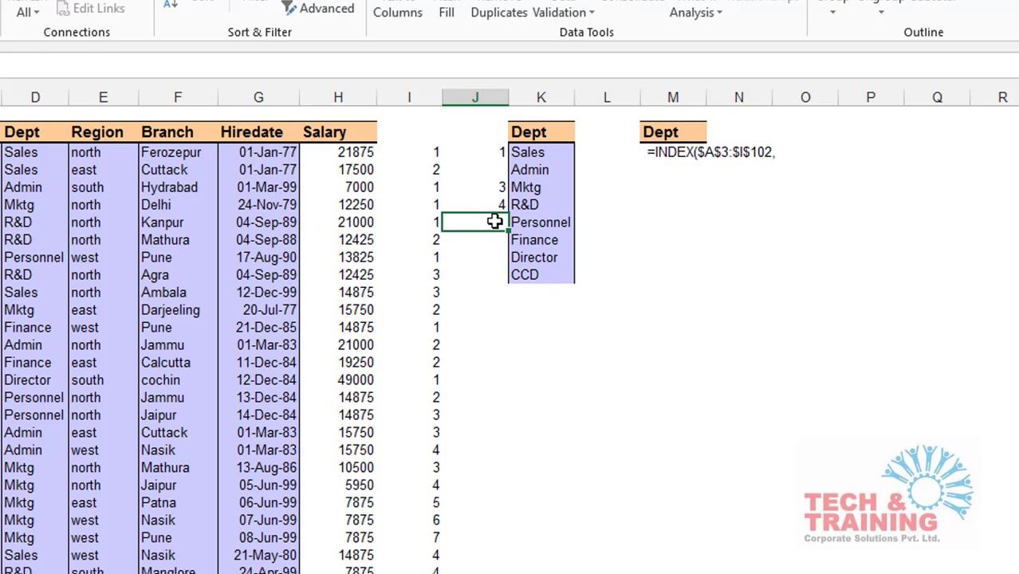
pyautogui.write('5')
pyautogui.doubleClick(647, 151)
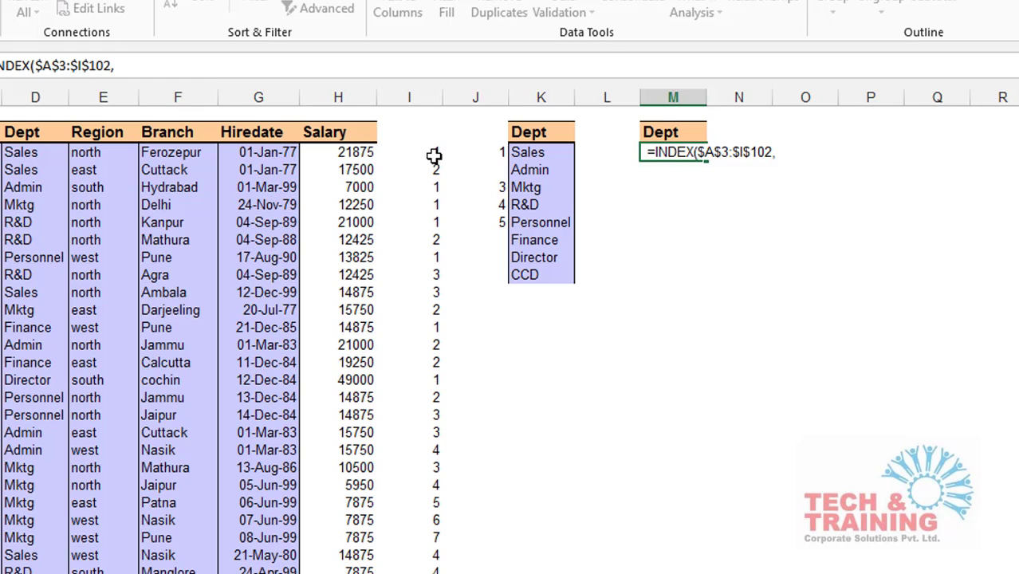
pyautogui.click(468, 152)
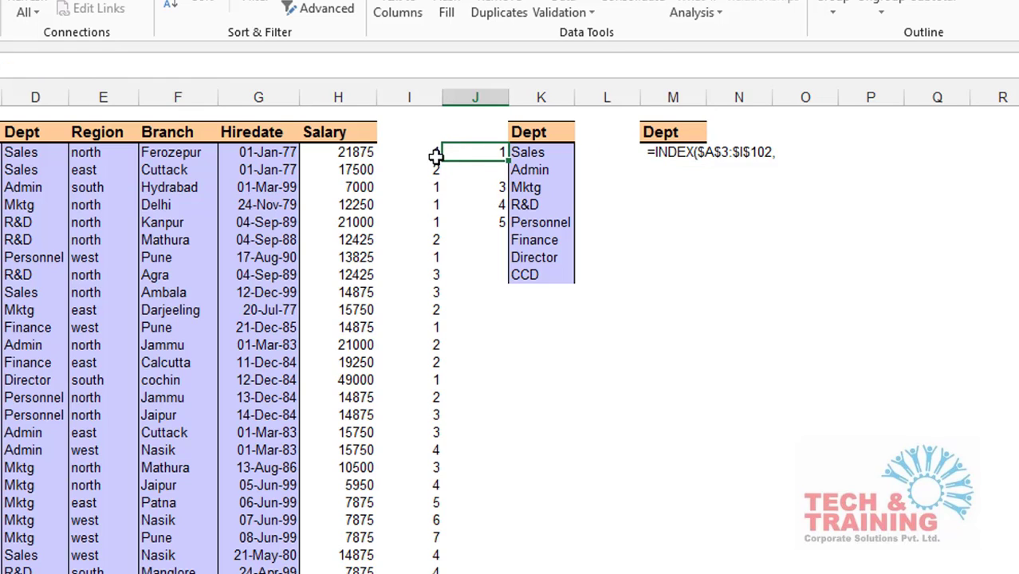
pyautogui.press('Delete')
pyautogui.hotkey('ctrl', 'z')
pyautogui.press('Delete')
pyautogui.hotkey('ctrl', 'z')
# - Enter =SMALL(J3:J7,1) in J14 to find the smallest of the row numbers in column J
pyautogui.click(502, 349)
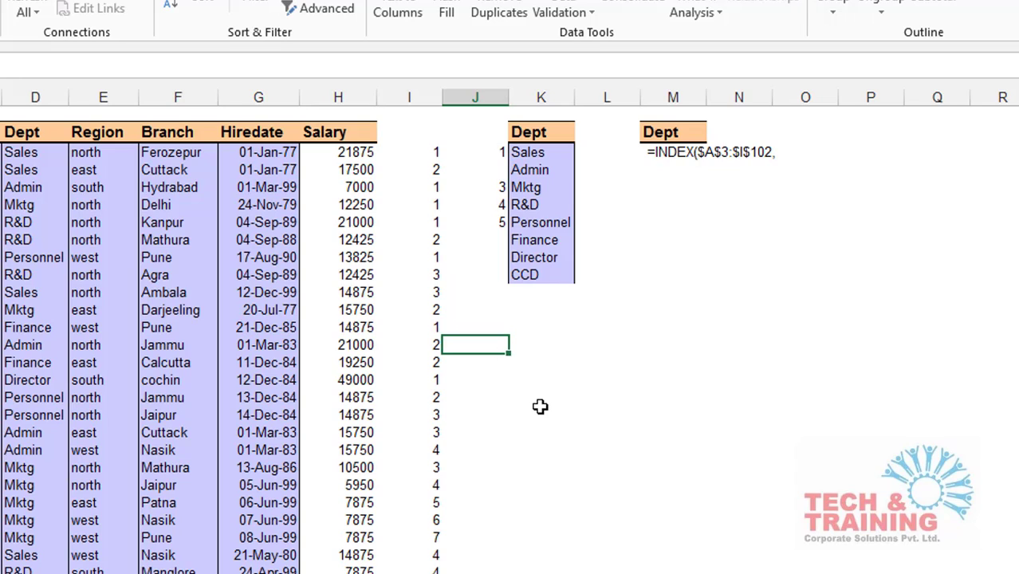
pyautogui.write('=sm')
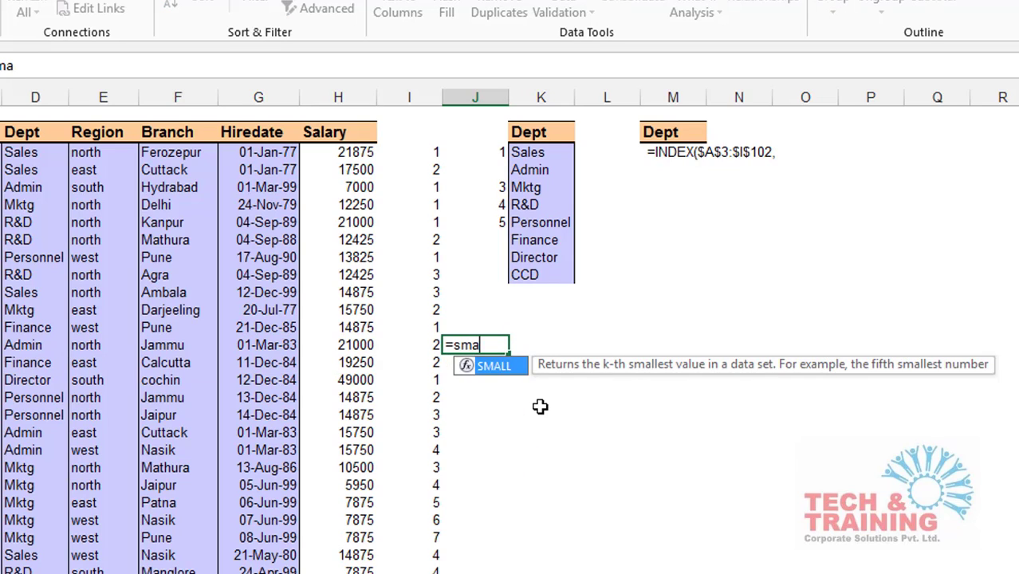
pyautogui.write('a')
pyautogui.press('Tab')
pyautogui.moveTo(490, 152); pyautogui.dragTo(495, 221)
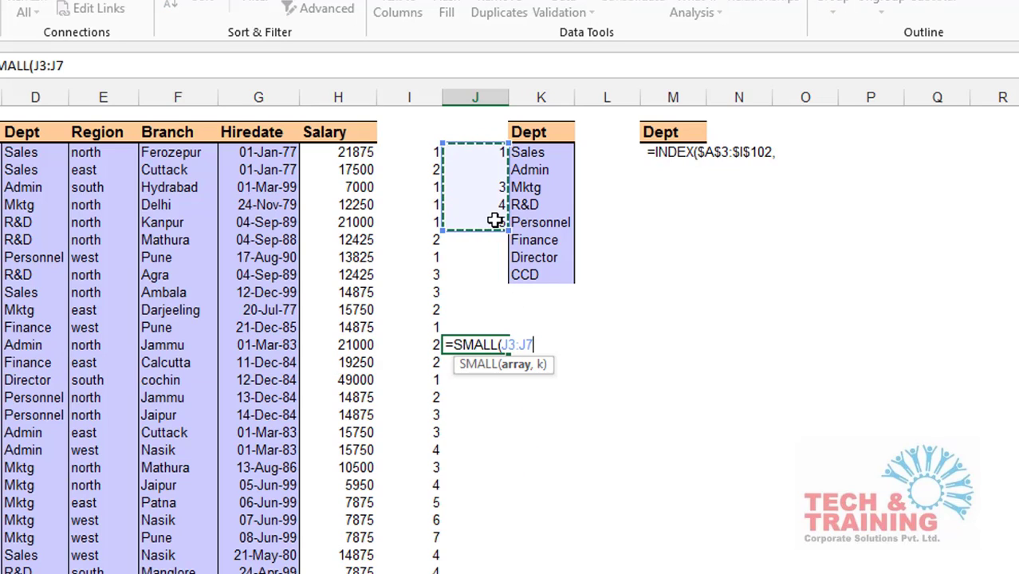
pyautogui.write(',')
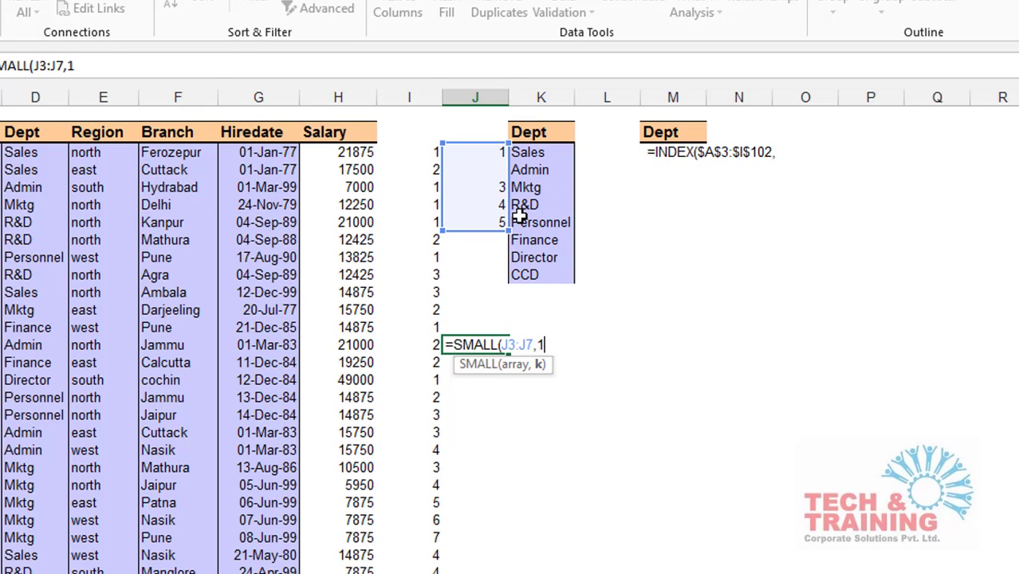
pyautogui.write('1)')
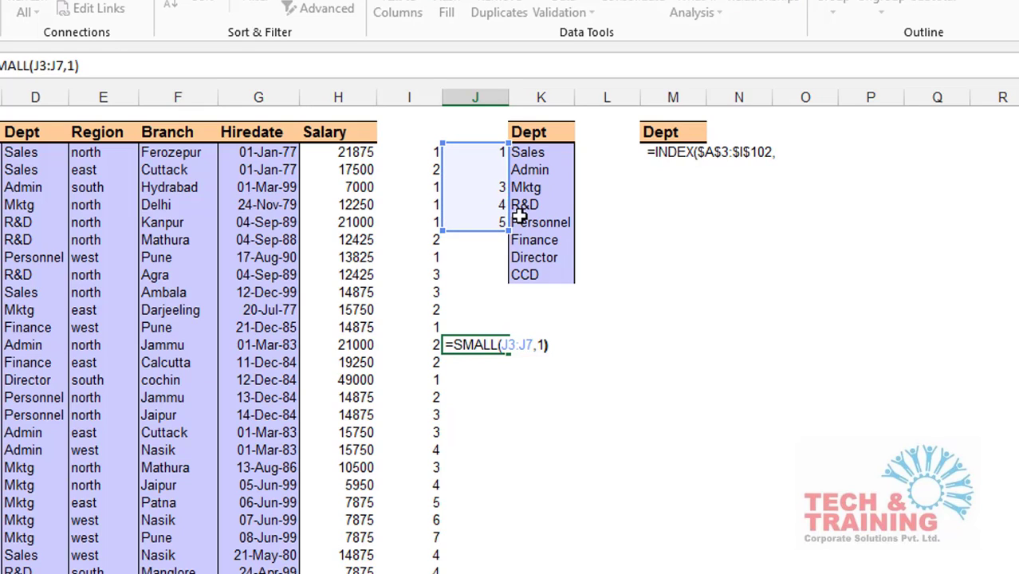
pyautogui.press('Return')
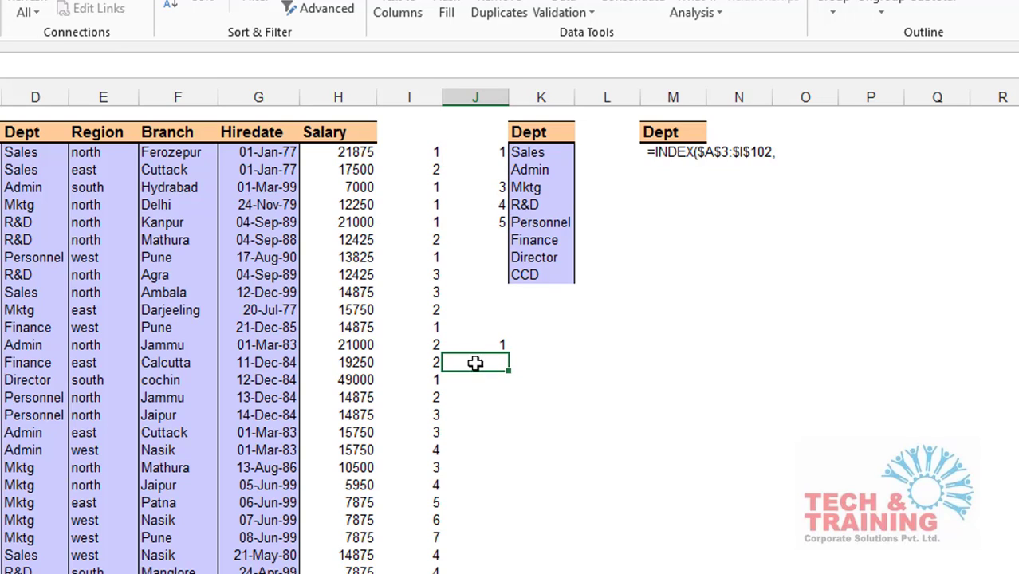
# - Change the k argument of the SMALL formula in J14 to 2
pyautogui.doubleClick(496, 343)
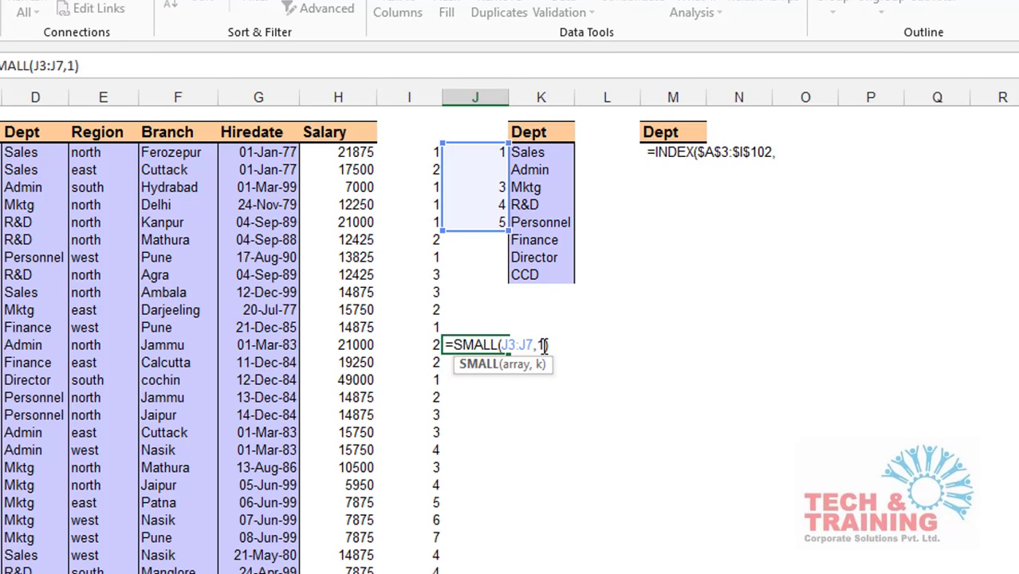
pyautogui.doubleClick(542, 345)
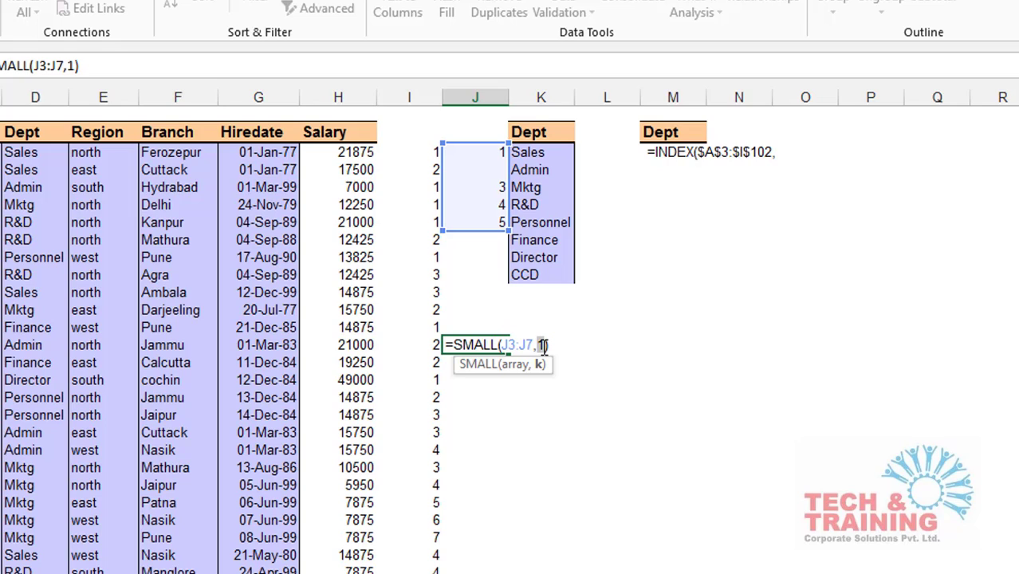
pyautogui.write('2)')
pyautogui.press('Return')
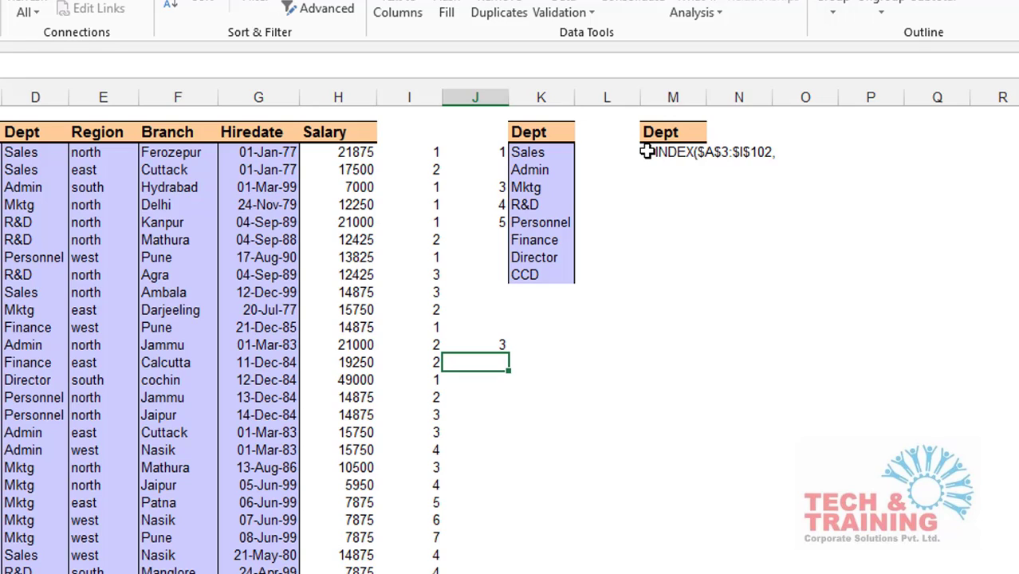
# - Turn the parked text in M3 back into a live INDEX formula and start a nested SMALL function as its row number argument
pyautogui.click(646, 151)
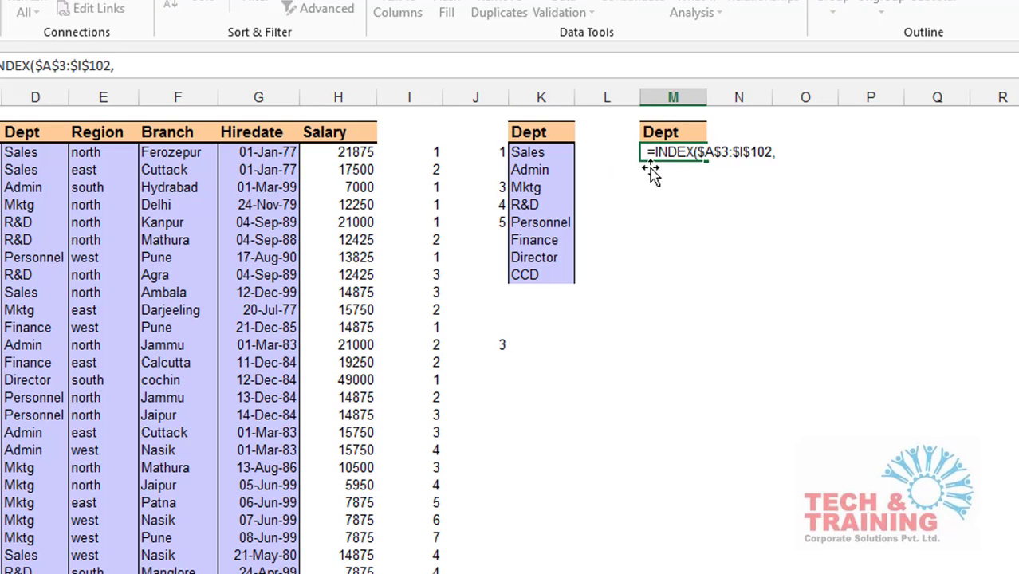
pyautogui.doubleClick(650, 168)
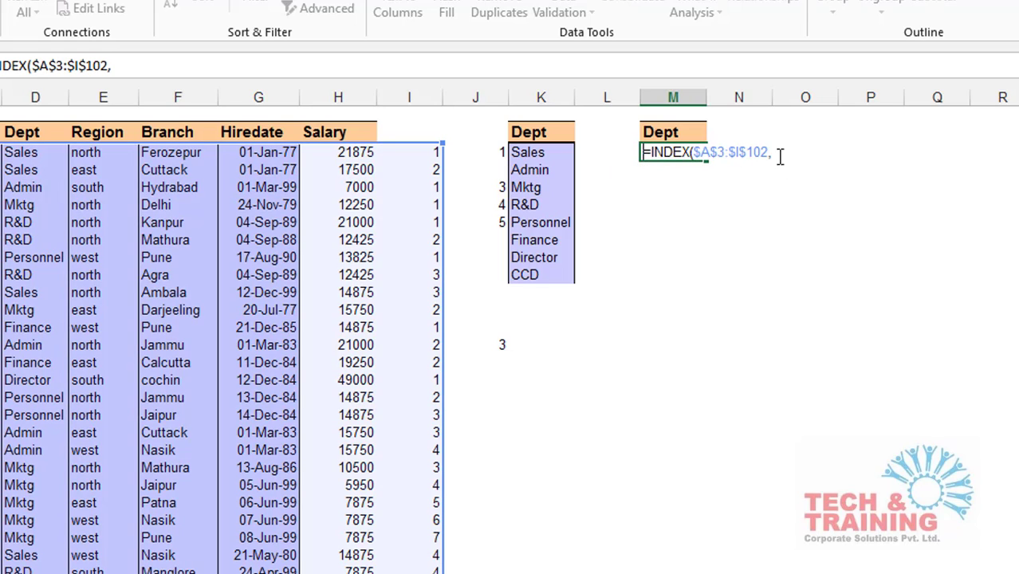
pyautogui.click(779, 156)
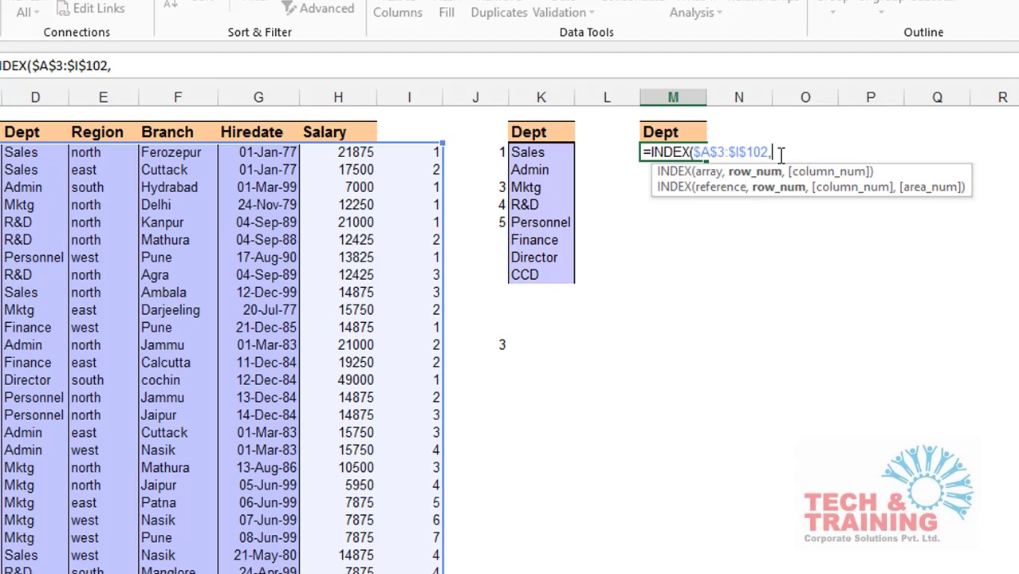
pyautogui.write('sm')
pyautogui.press('Tab')
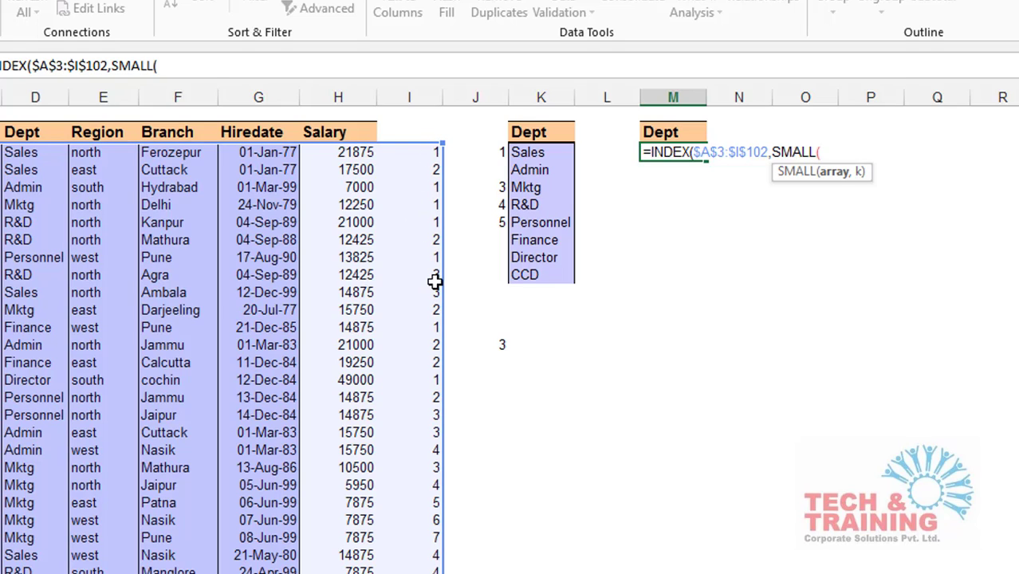
pyautogui.click(430, 154)
pyautogui.hotkey('ctrl', 'shift', 'Down')
pyautogui.press('BackSpace')
# - Nest an IF inside SMALL with the logical test $I$3:$I$102=1 and park the unfinished formula in M3 as text
pyautogui.write('if')
pyautogui.press('Tab')
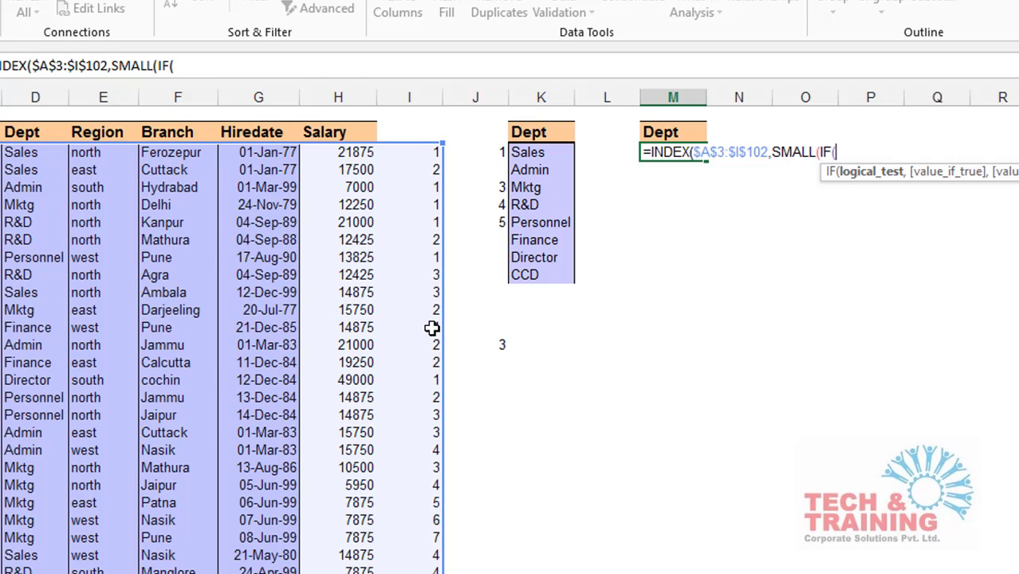
pyautogui.click(422, 154)
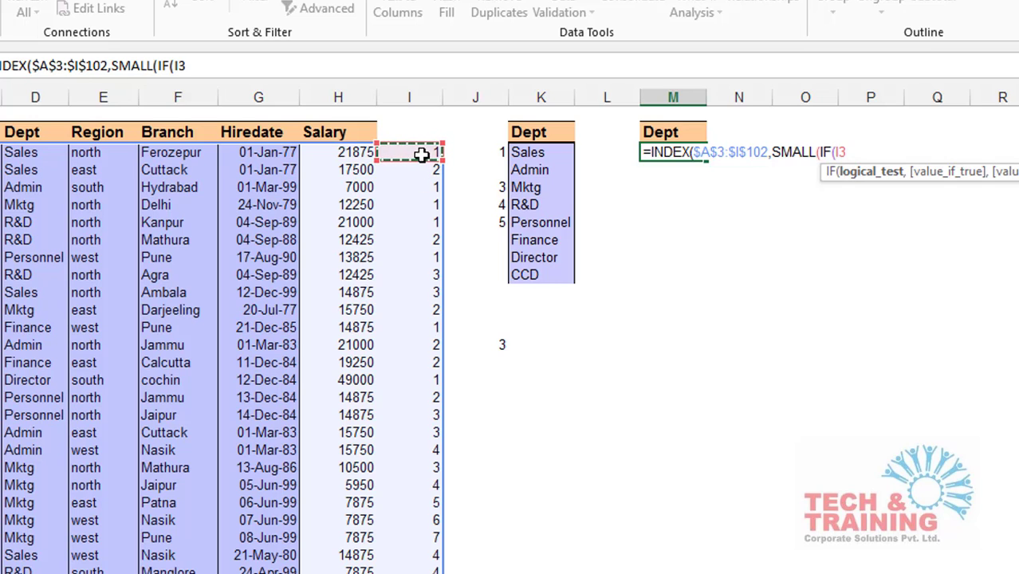
pyautogui.hotkey('ctrl', 'shift', 'Down')
pyautogui.hotkey('ctrl', 'BackSpace')
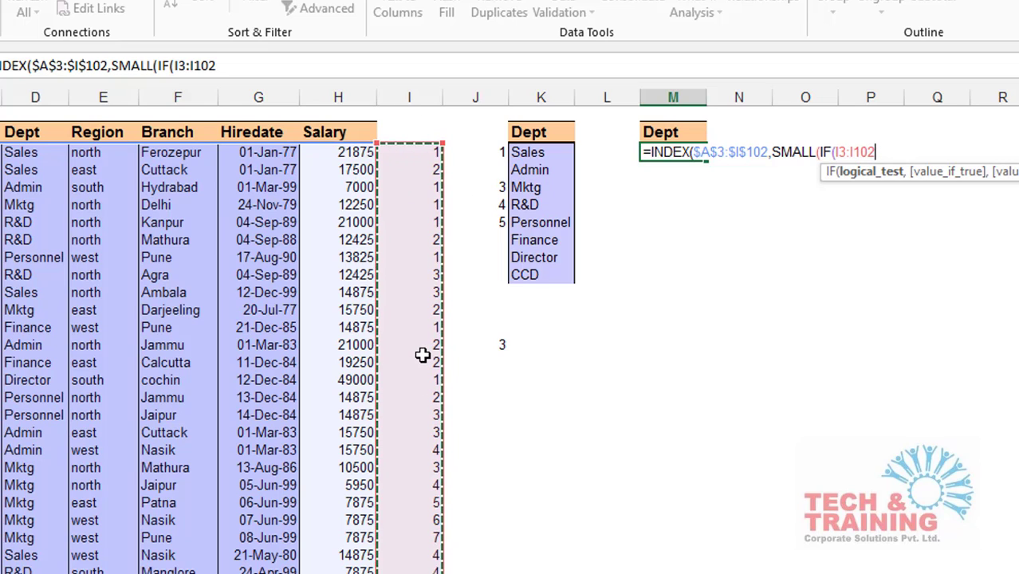
pyautogui.press('F4')
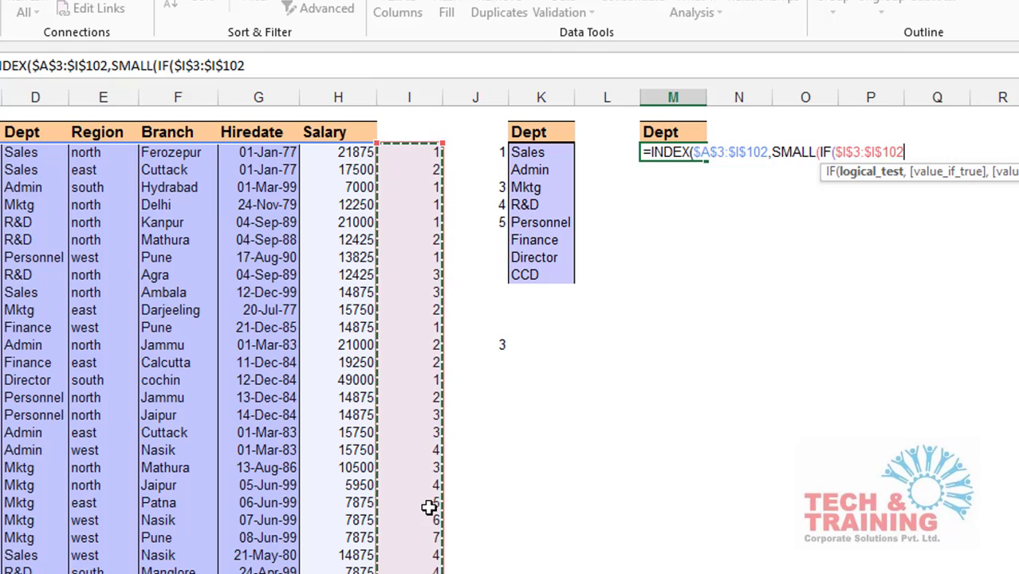
pyautogui.write('=')
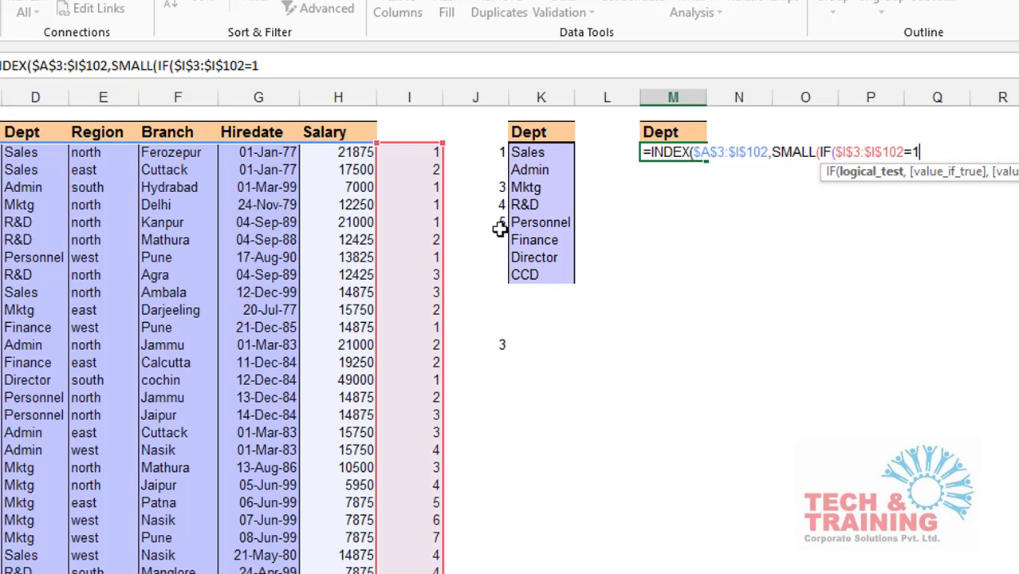
pyautogui.write('1,')
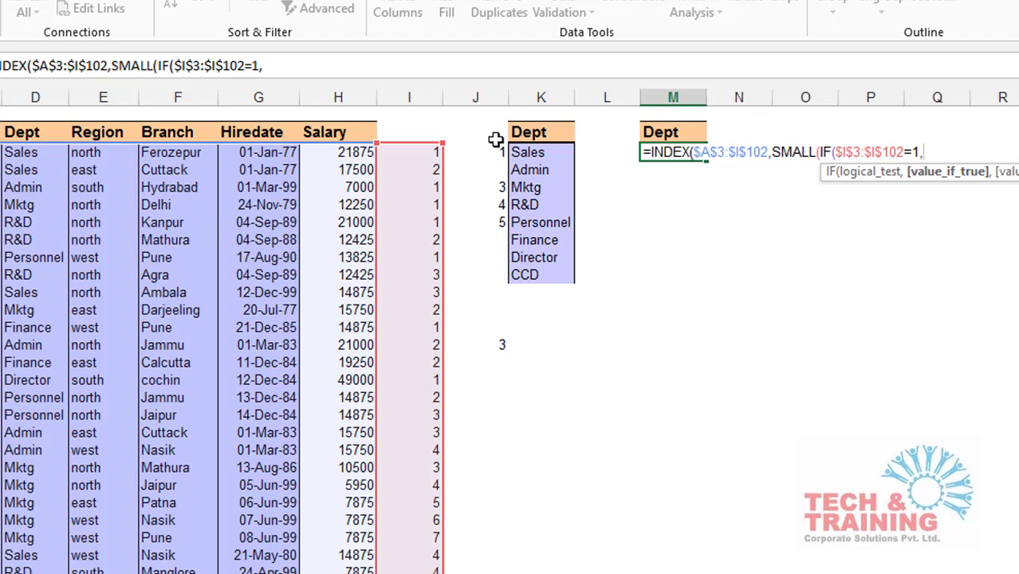
pyautogui.click(642, 152)
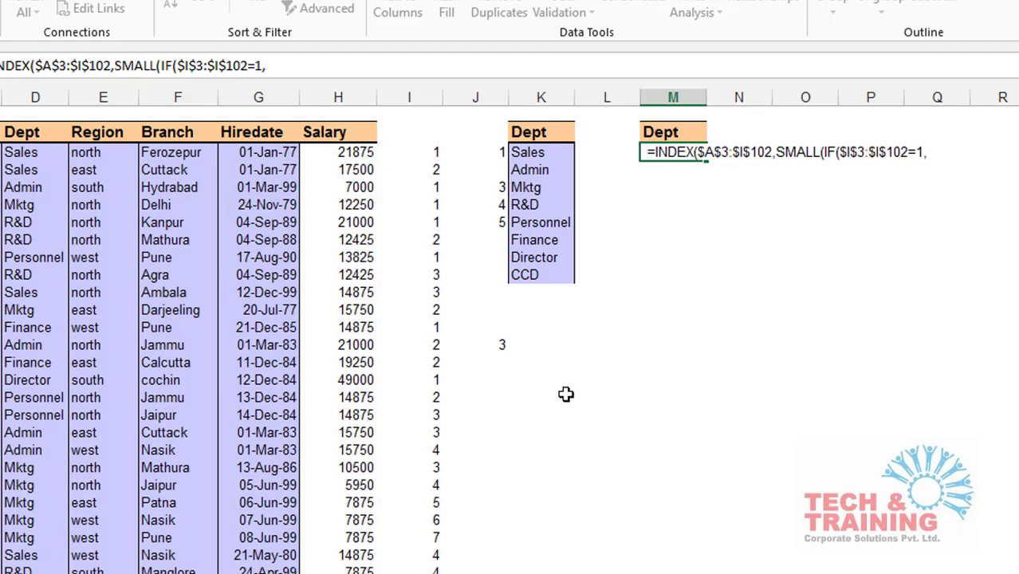
# - Enter =ROW(J12) in K14 to demonstrate how ROW returns the row number of a reference
pyautogui.click(550, 344)
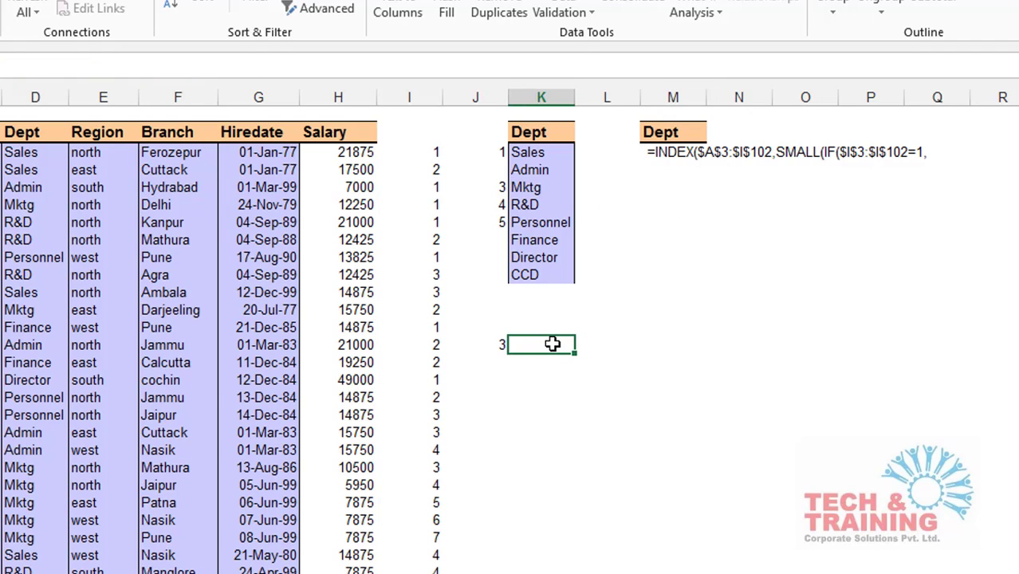
pyautogui.write('=row')
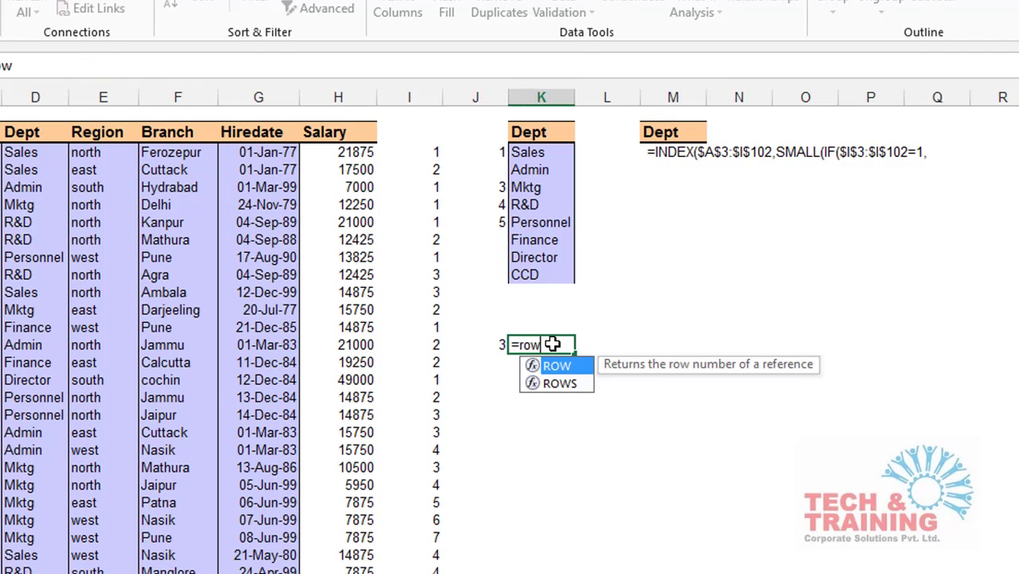
pyautogui.press('Tab')
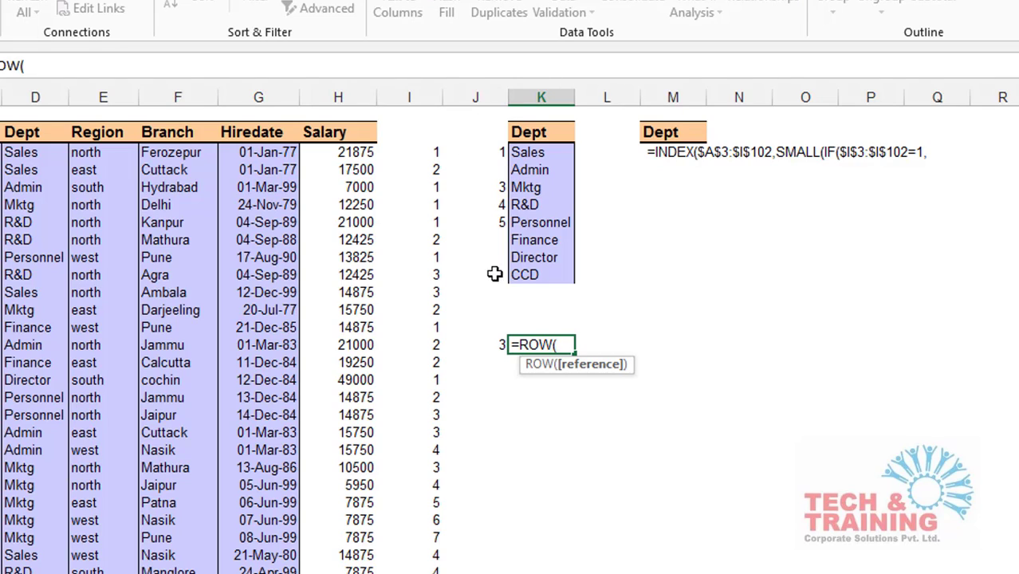
pyautogui.click(467, 304)
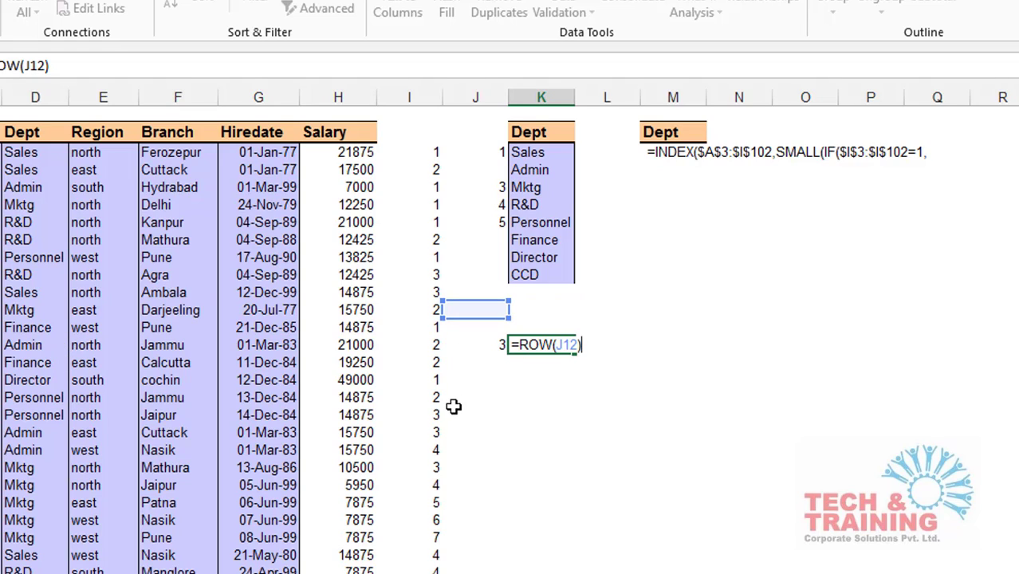
pyautogui.press('Return')
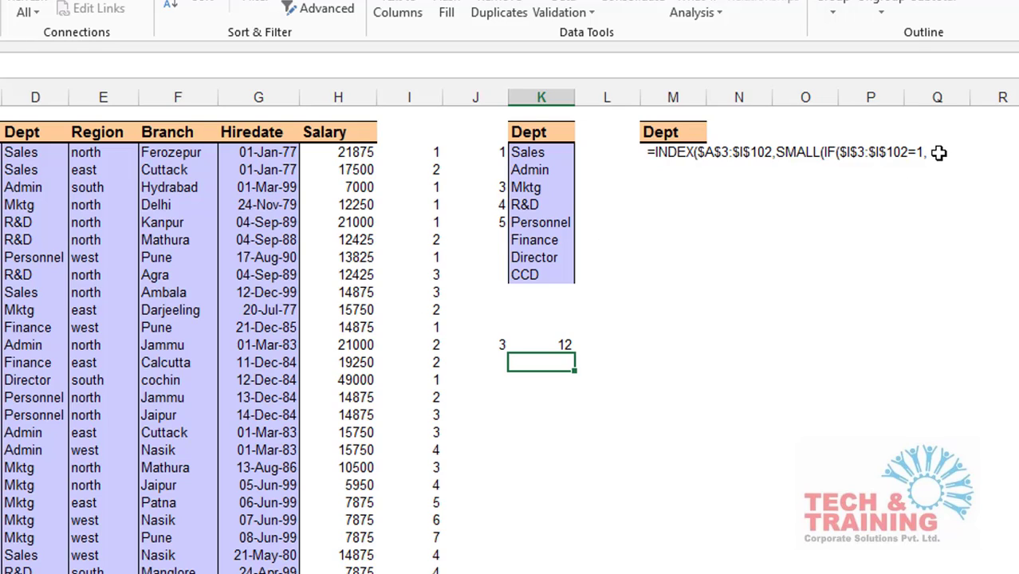
# - Turn the parked text in M3 back into a live formula and add ROW($I$3:$I$102) as the IF function's value_if_true
pyautogui.click(646, 151)
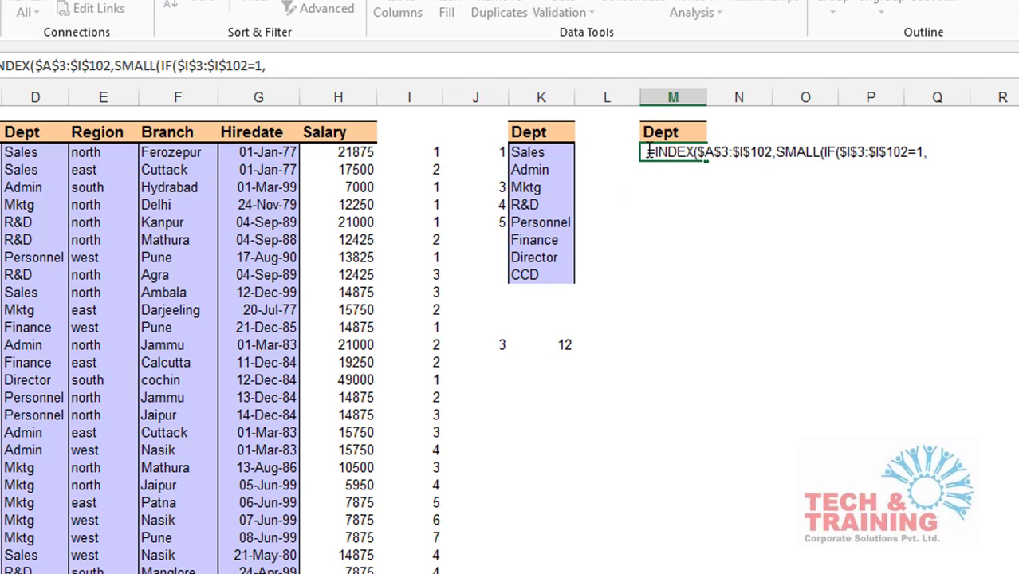
pyautogui.press('BackSpace')
pyautogui.write('\\')
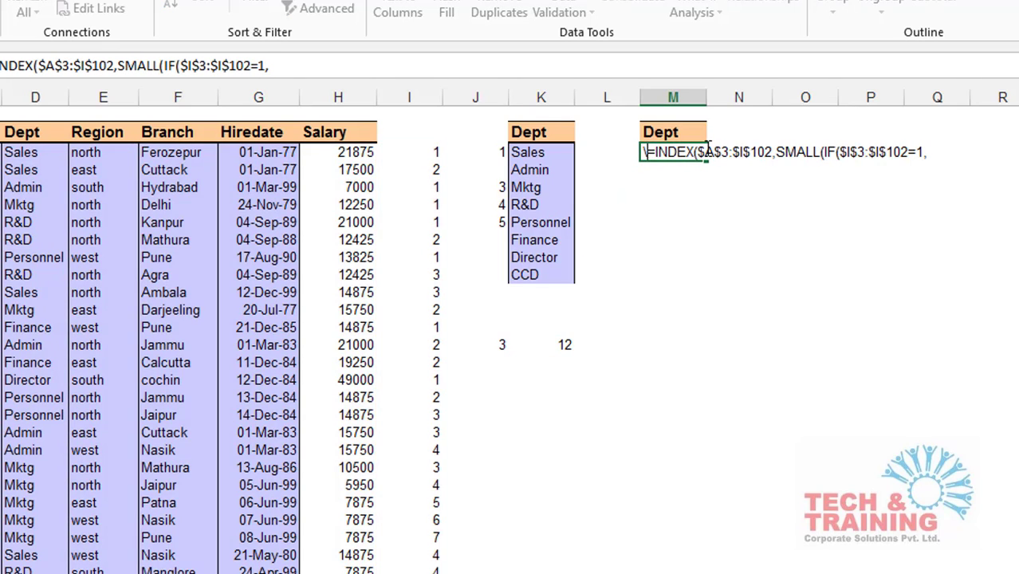
pyautogui.press('BackSpace')
pyautogui.press('End')
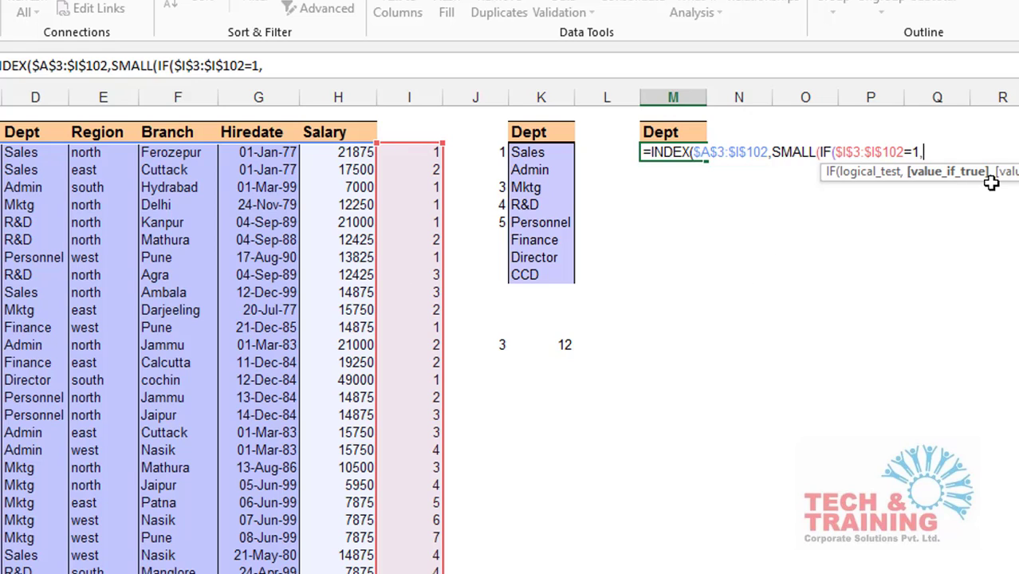
pyautogui.write('Row')
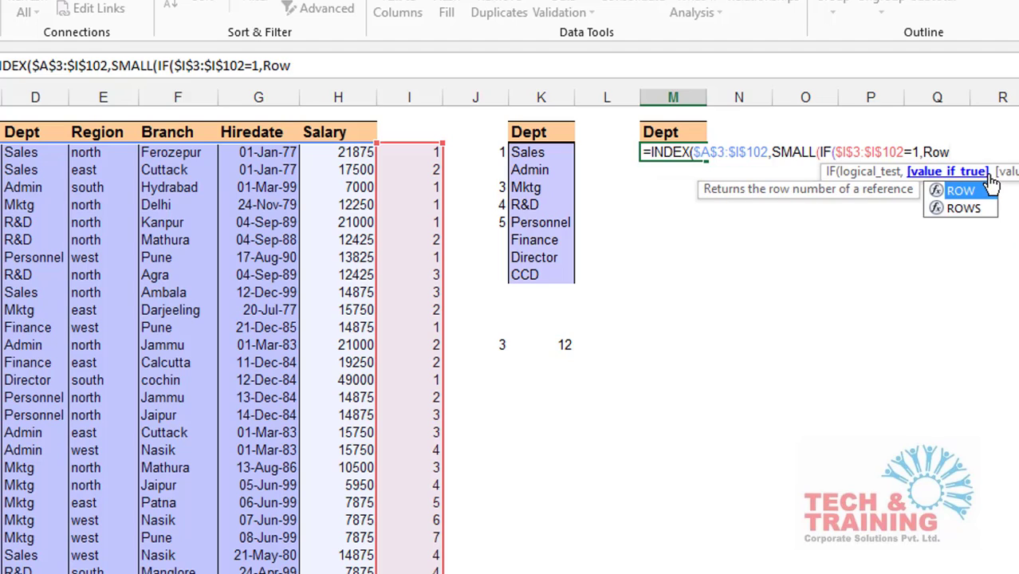
pyautogui.press('Tab')
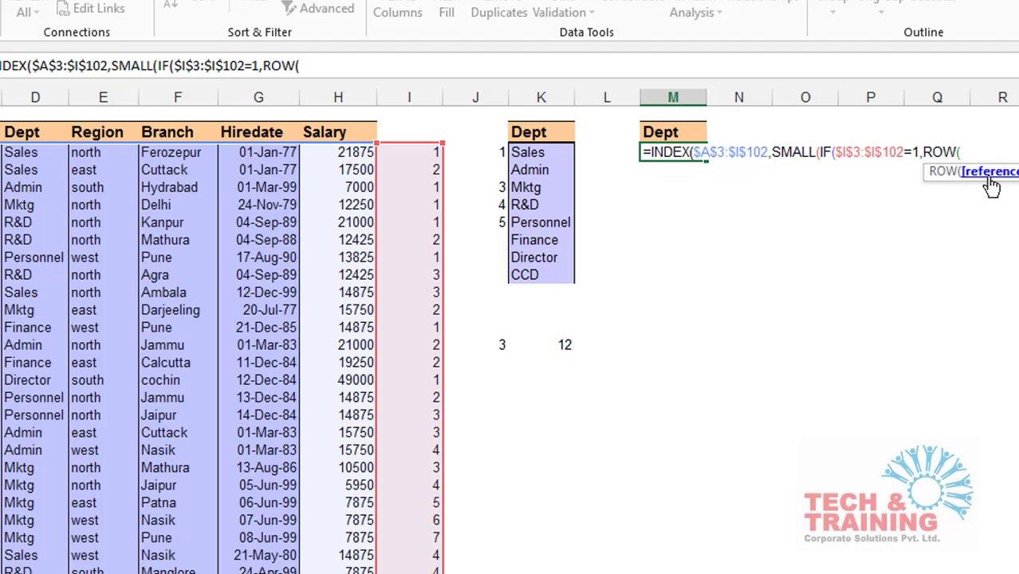
pyautogui.click(406, 149)
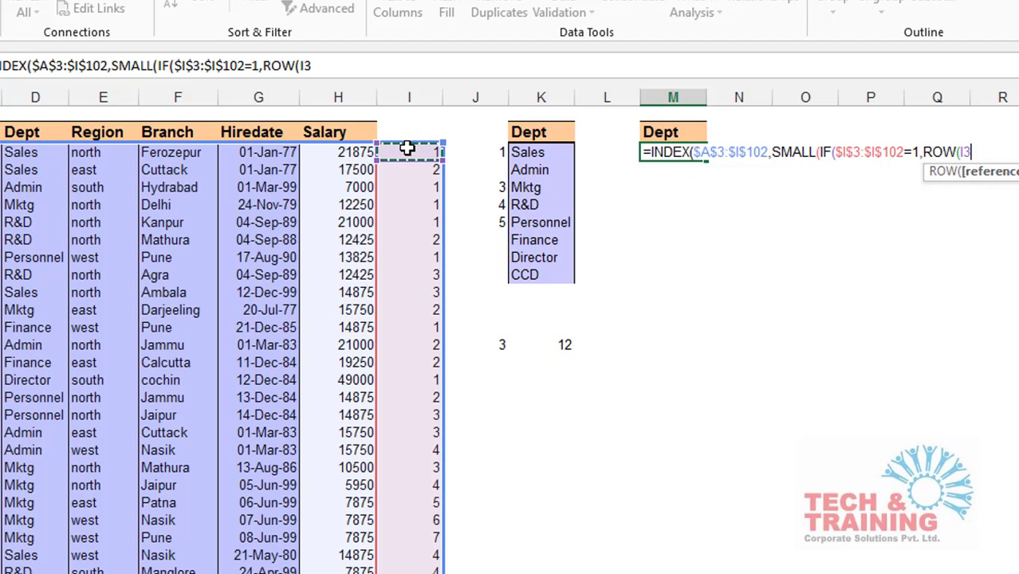
pyautogui.hotkey('ctrl', 'shift', 'Down')
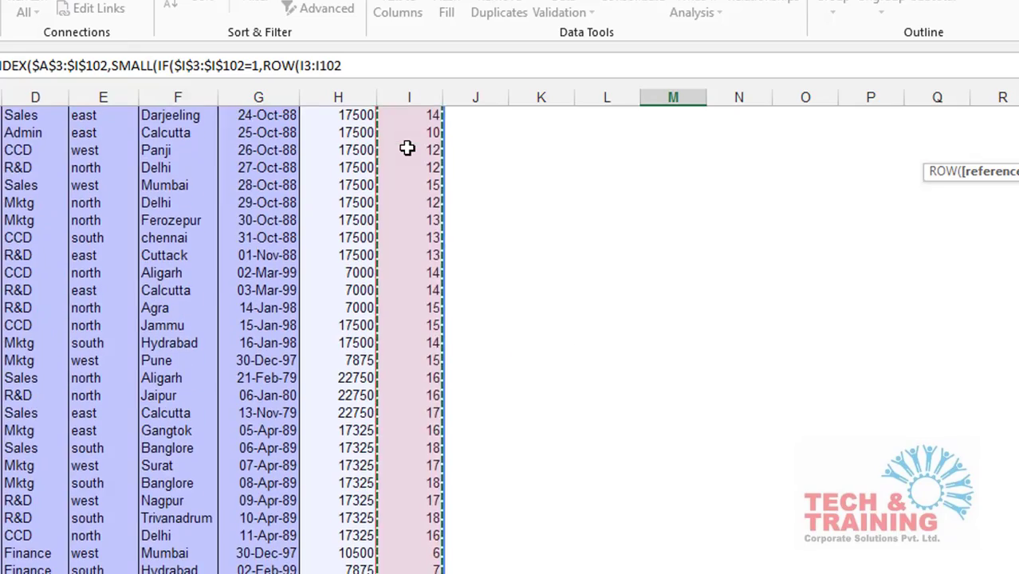
pyautogui.hotkey('ctrl', 'BackSpace')
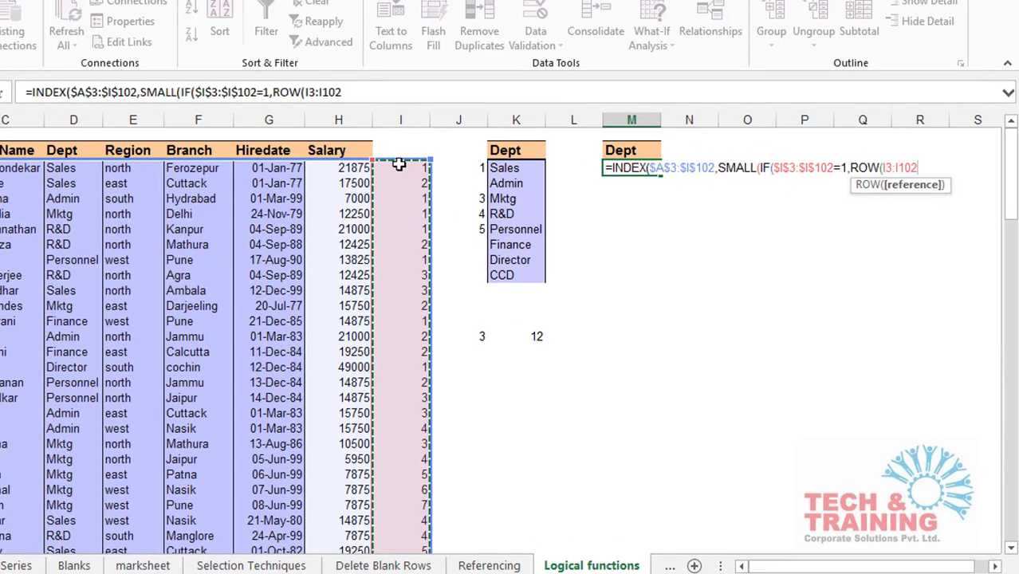
pyautogui.press('F4')
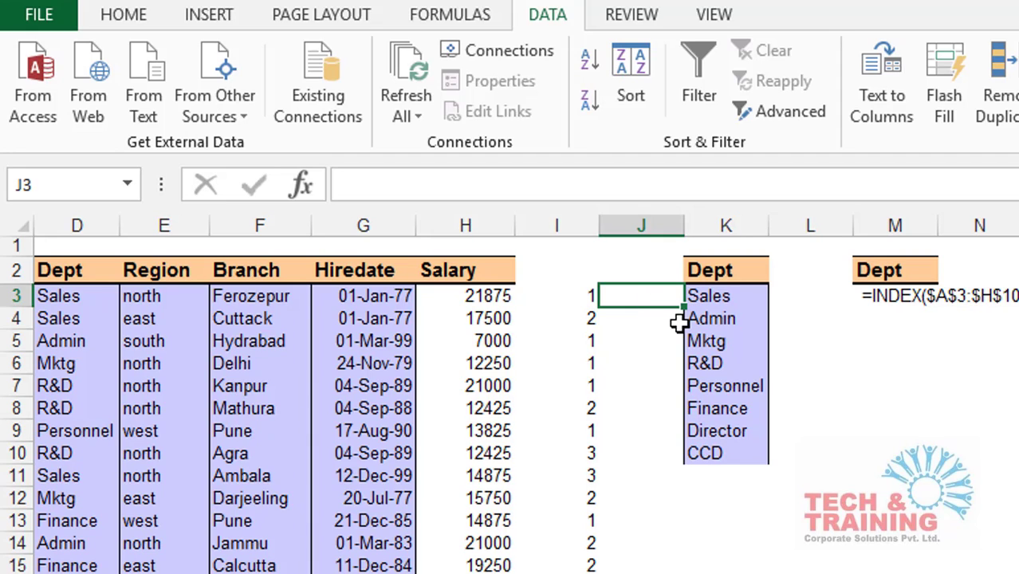
# - Enter the sheet row numbers 3, 4, 5 and 6 in cells J3 to J6
pyautogui.write('3')
pyautogui.press('Return')
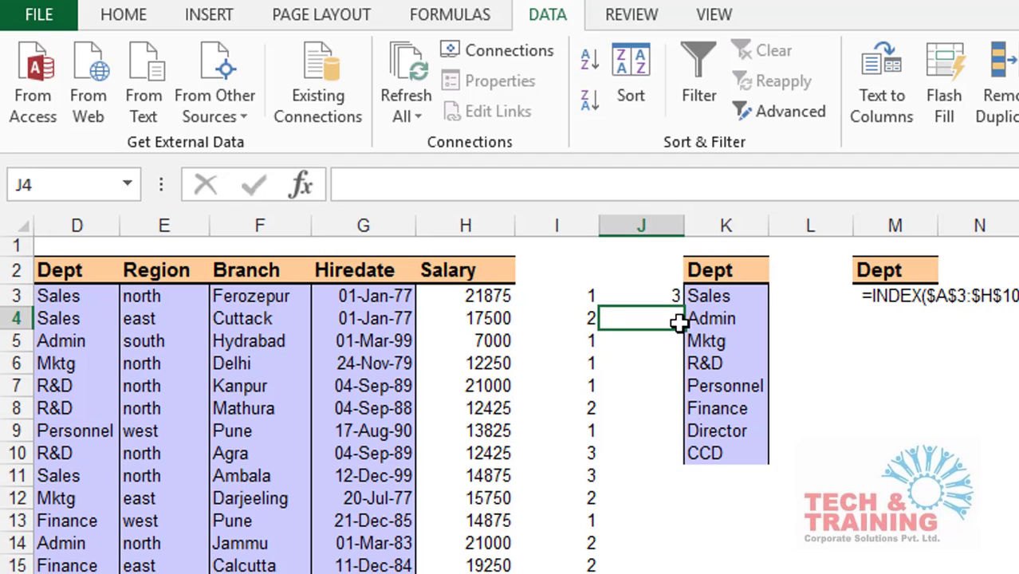
pyautogui.write('4')
pyautogui.press('Return')
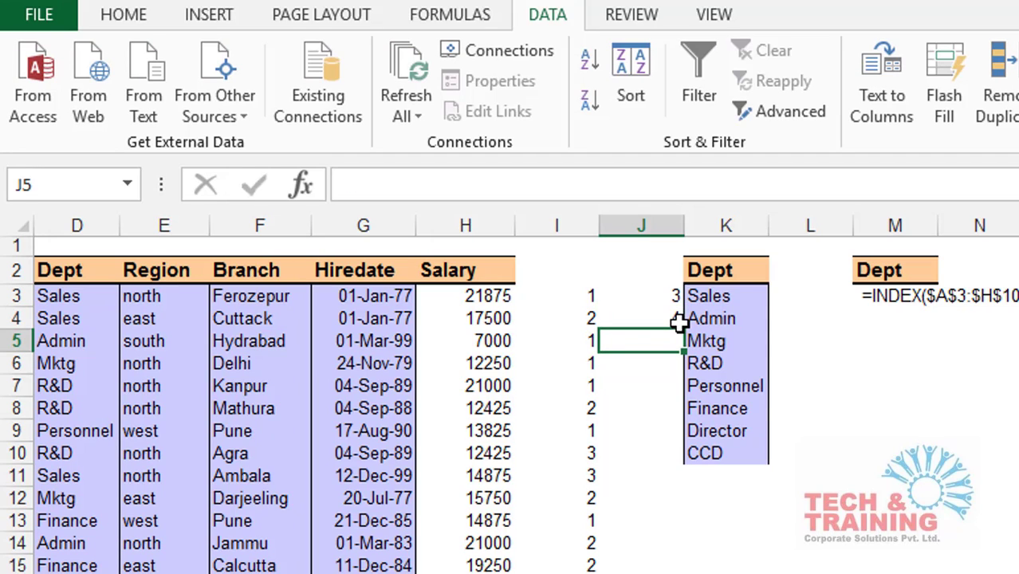
pyautogui.write('5')
pyautogui.press('Return')
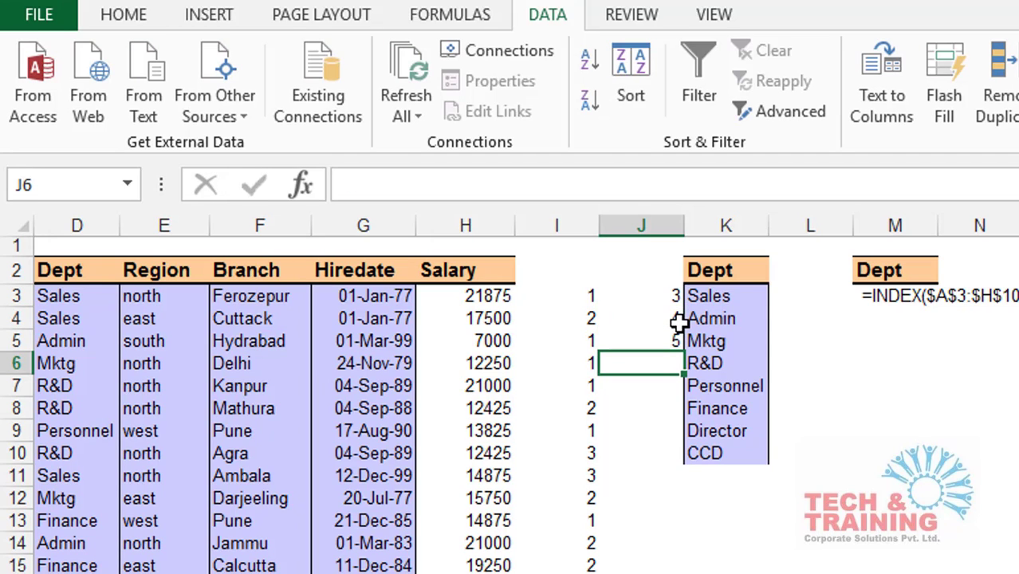
pyautogui.write('6')
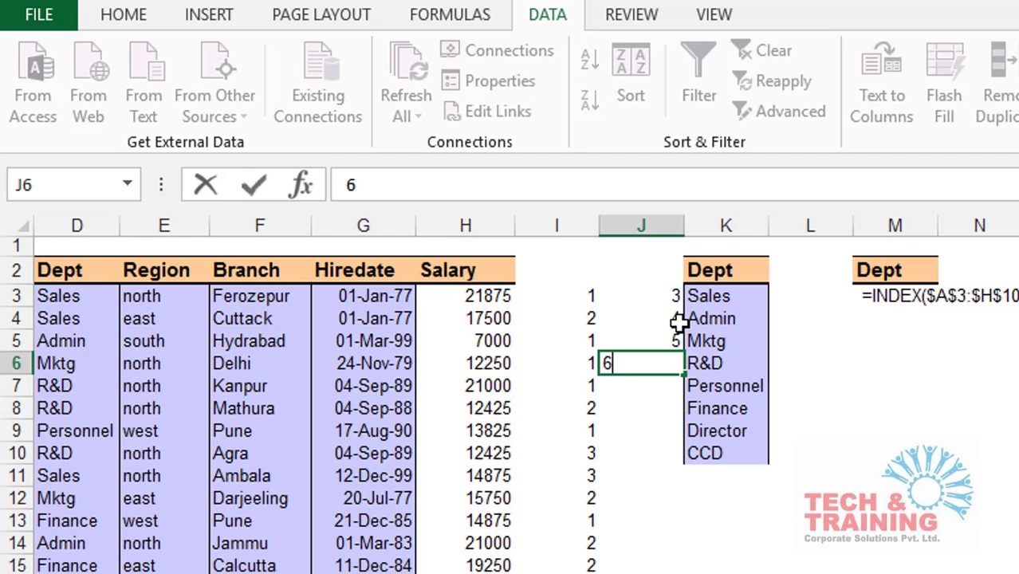
pyautogui.press('Return')
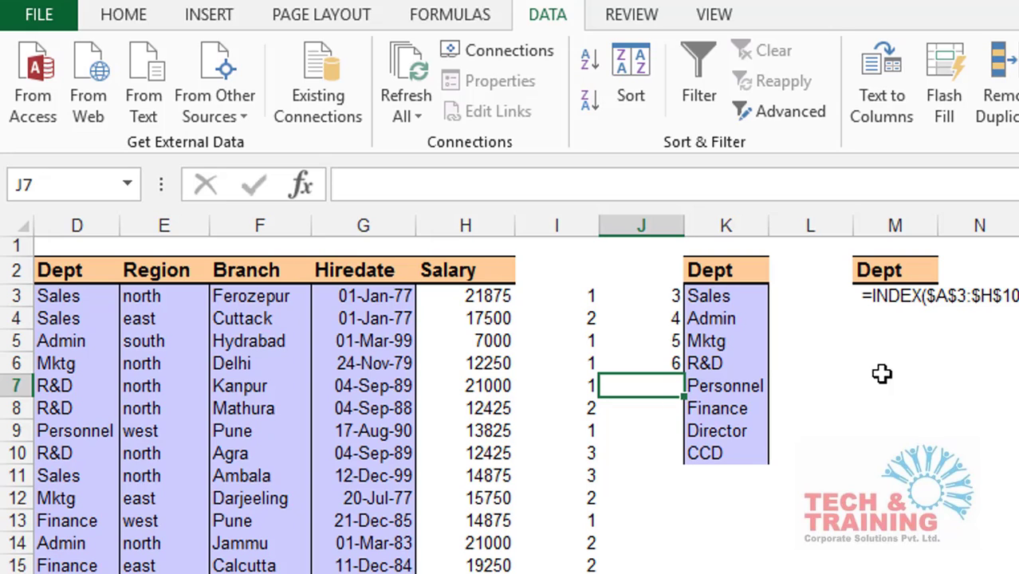
# - Reactivate the parked M3 formula, subtract 2 from its ROW($I$3:$I$102) result and close the IF function
pyautogui.click(859, 295)
pyautogui.press('F2')
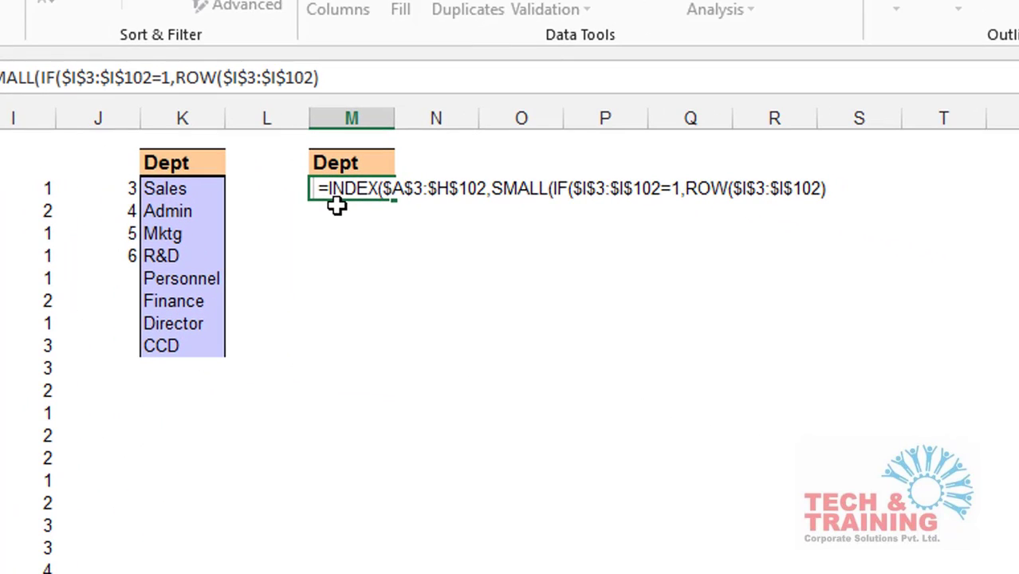
pyautogui.click(831, 188)
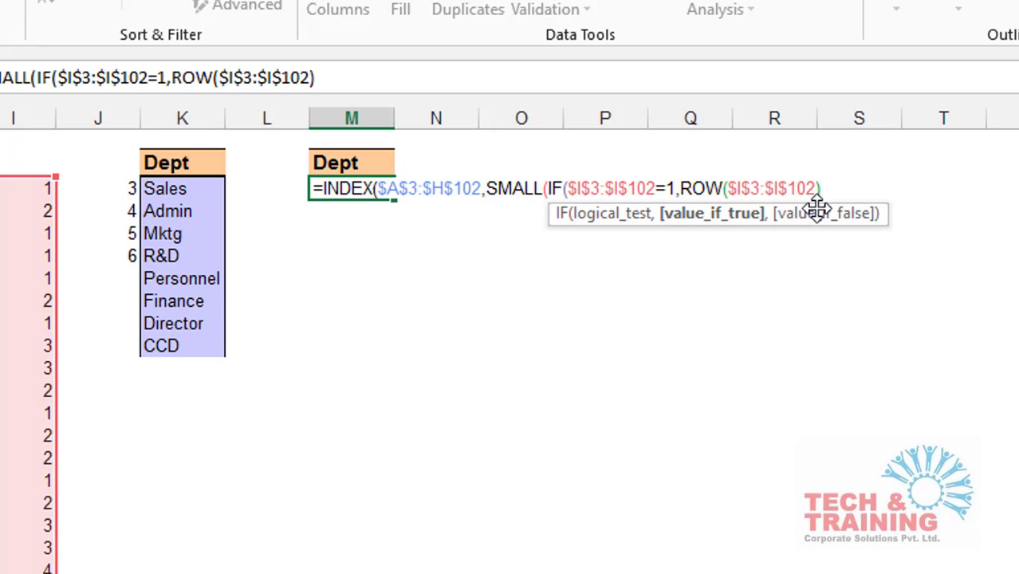
pyautogui.write('-2')
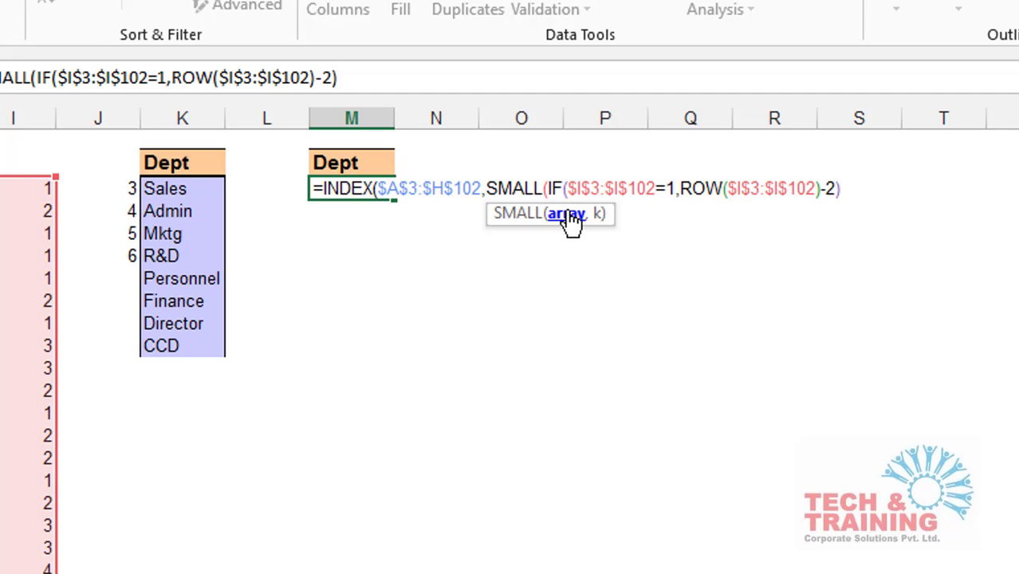
pyautogui.write(',')
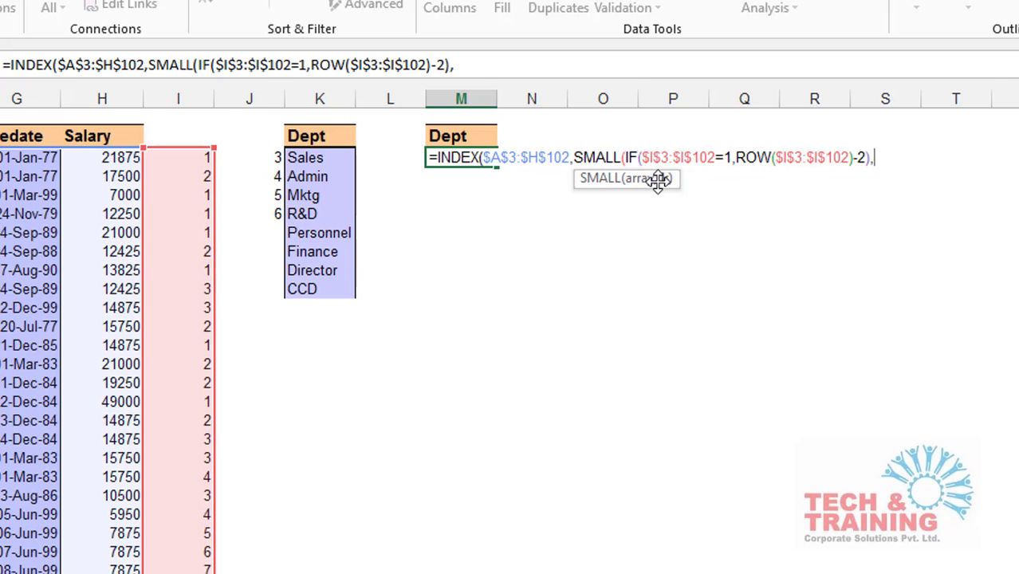
# - Supply ROW(I1) as the k argument of SMALL in the M3 formula and close the SMALL function
pyautogui.click(432, 160)
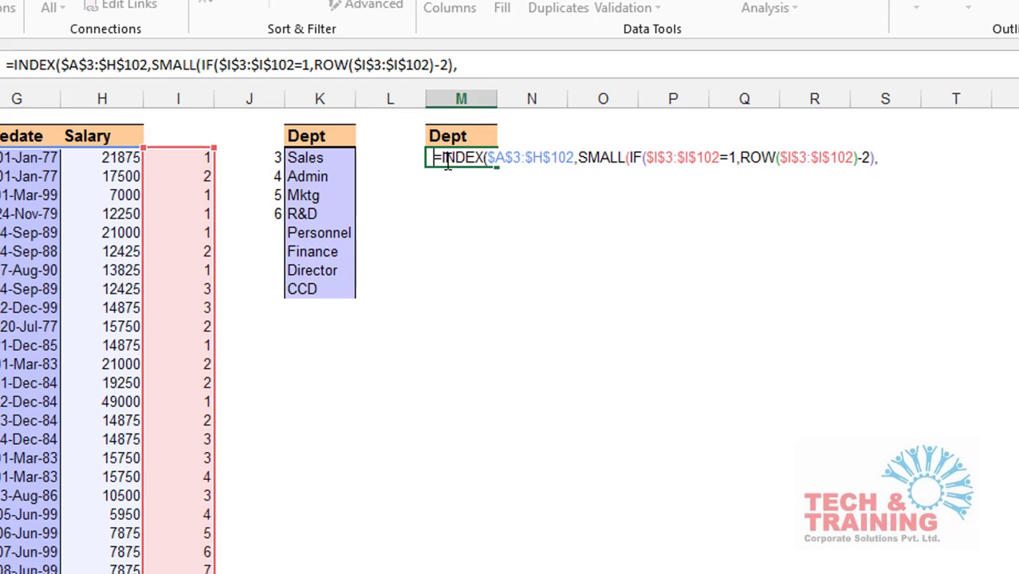
pyautogui.press('BackSpace')
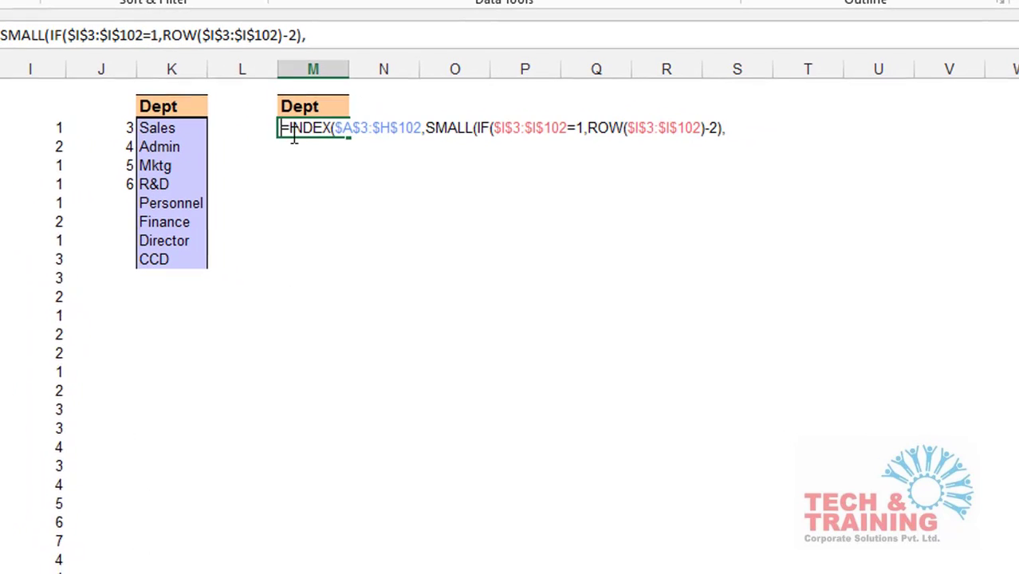
pyautogui.click(737, 129)
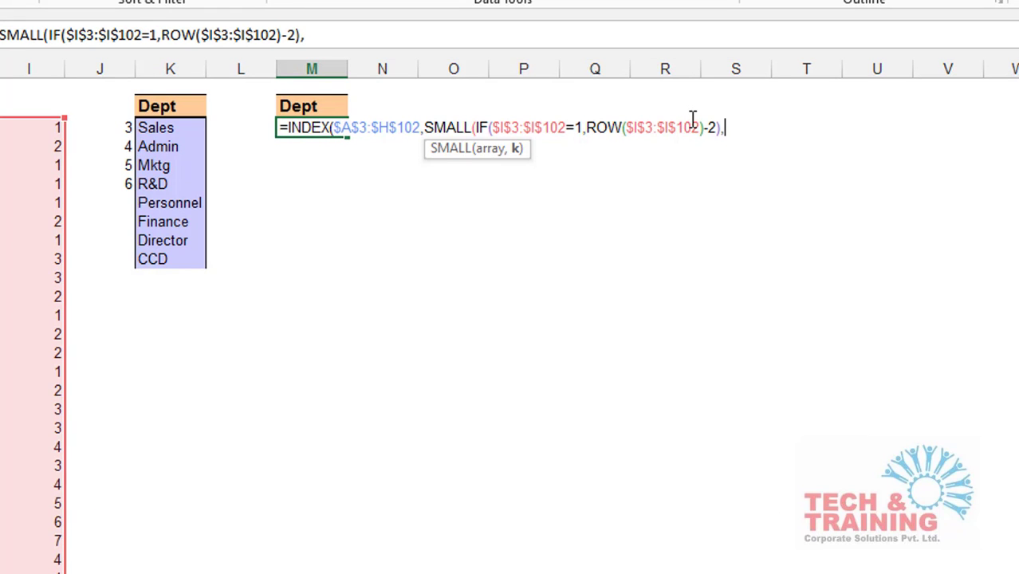
pyautogui.write('row')
pyautogui.press('Tab')
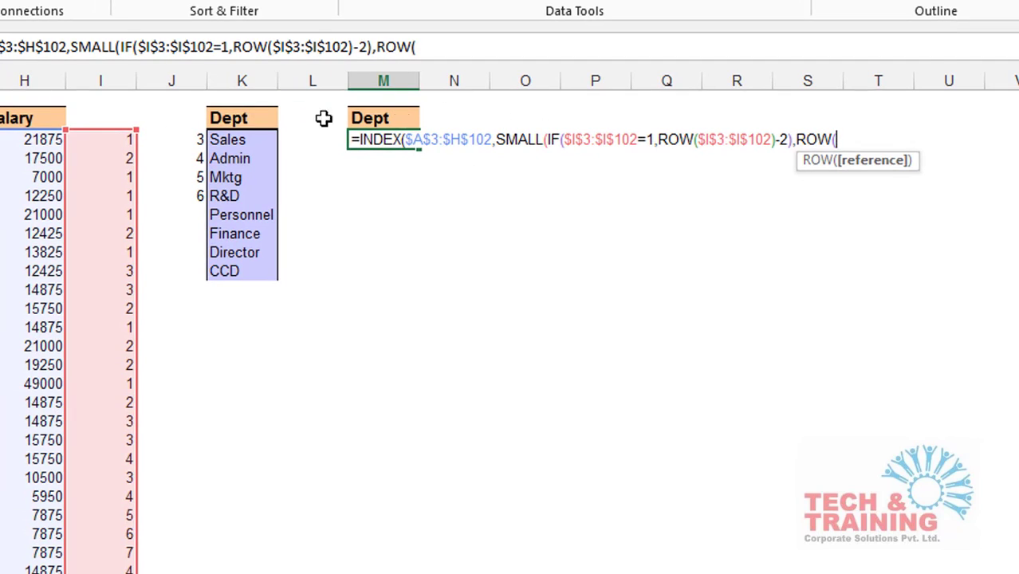
pyautogui.click(107, 98)
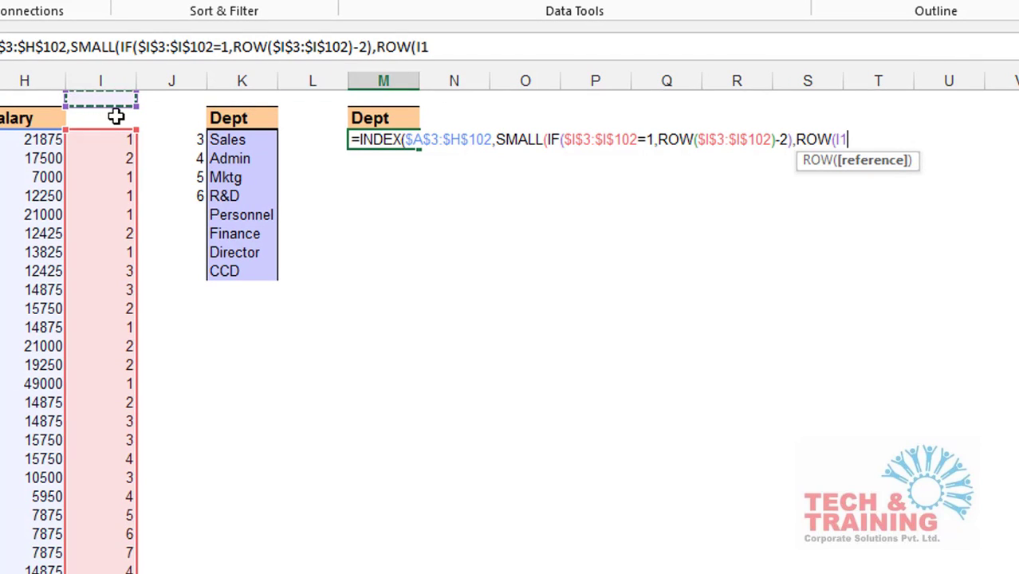
pyautogui.write(')')
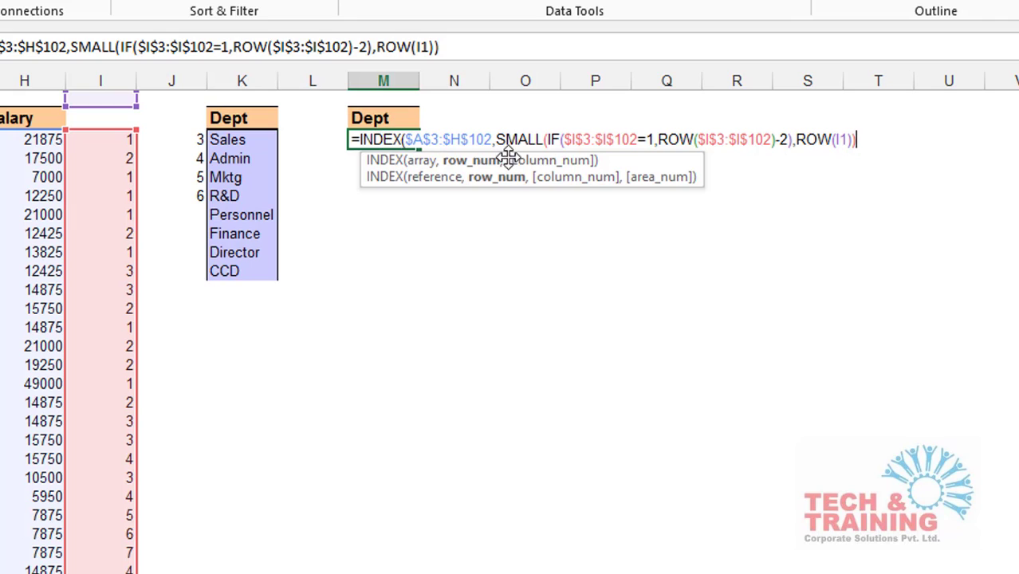
# - Complete the M3 INDEX with column number 4, enter it as an array formula and fill it down to M24
pyautogui.write(',')
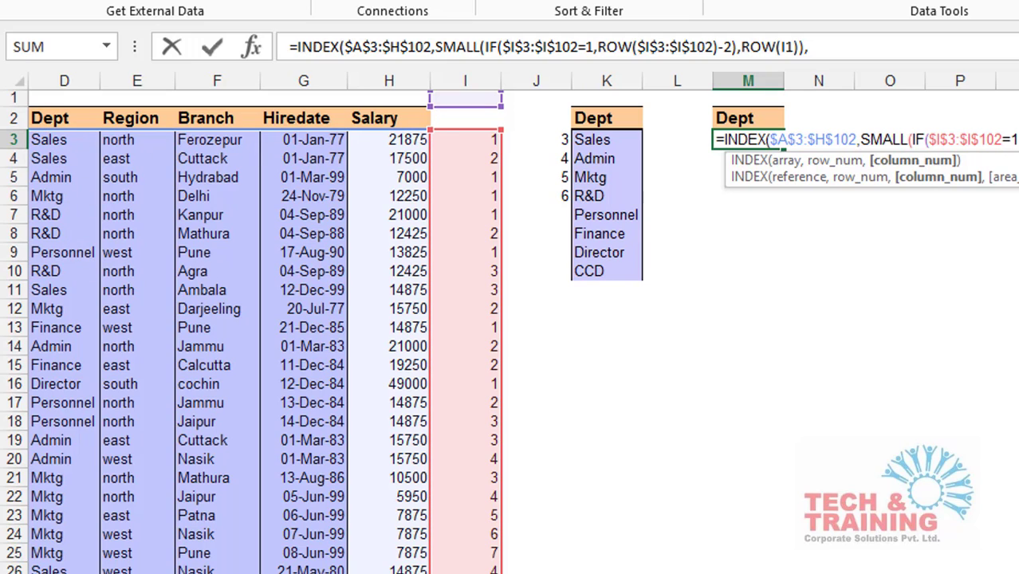
pyautogui.hscroll(-3, 522, 323)
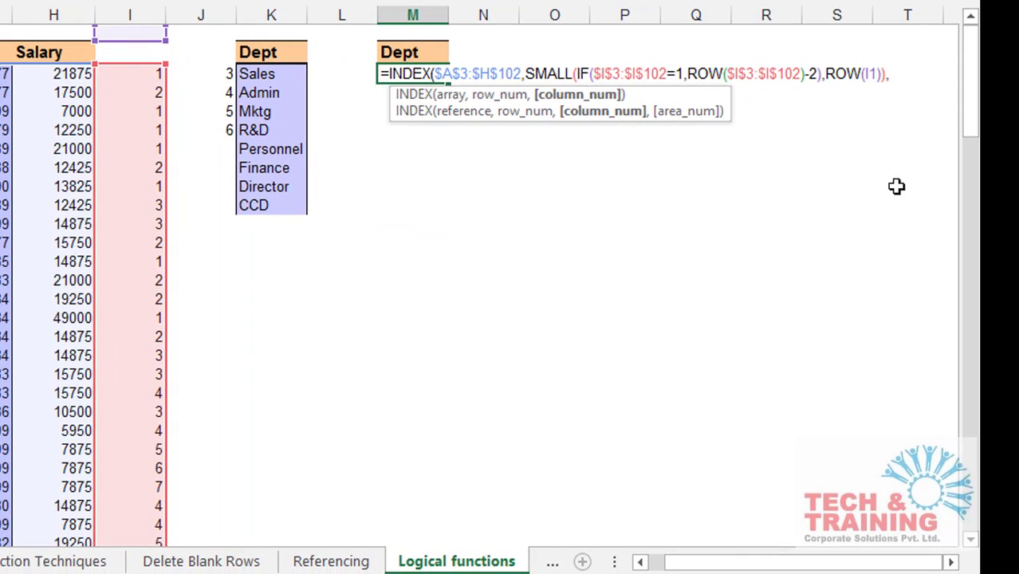
pyautogui.write('4)')
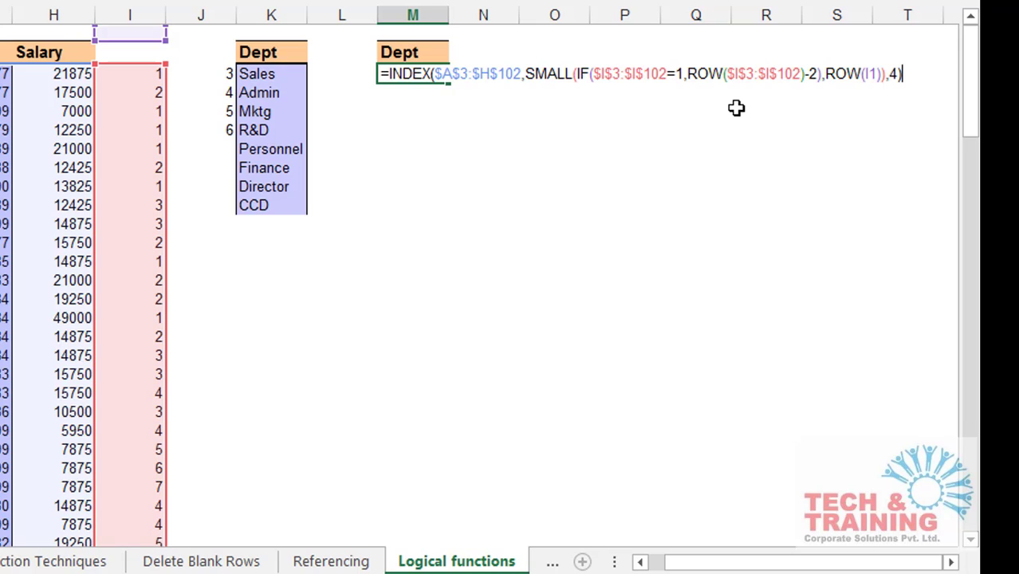
pyautogui.hotkey('ctrl', 'shift', 'Return')
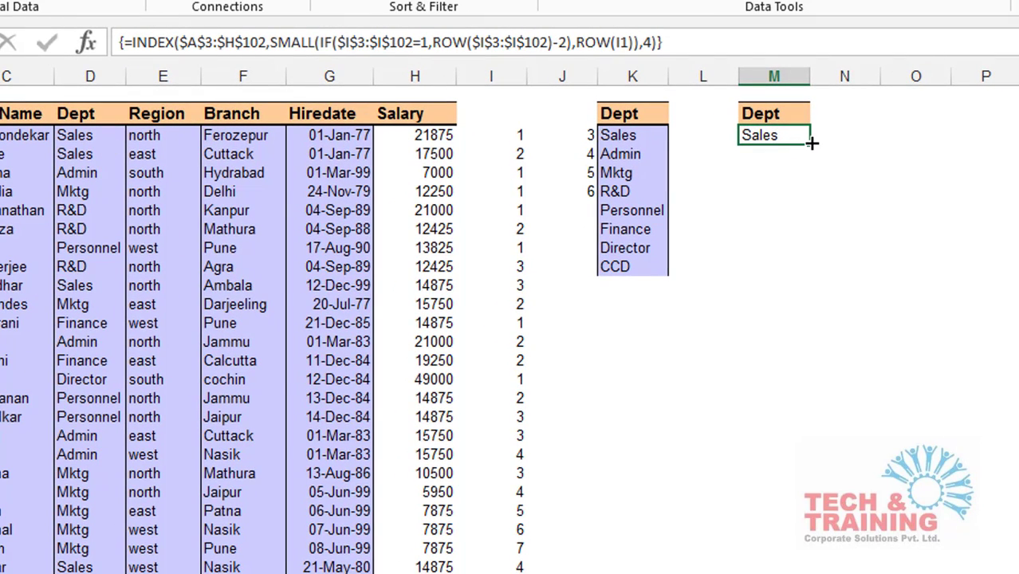
pyautogui.moveTo(812, 142); pyautogui.dragTo(826, 537)
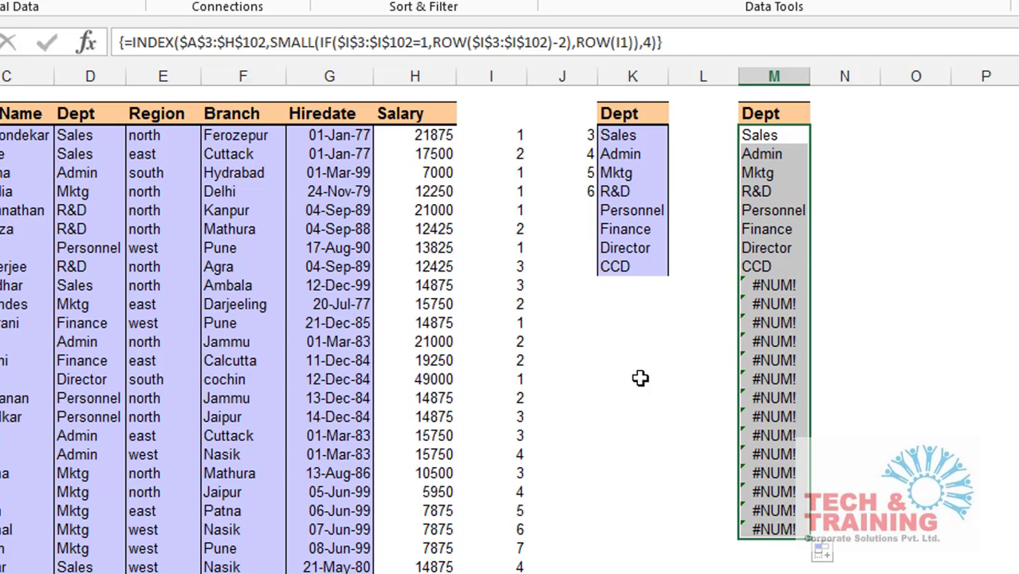
# - Wrap the M3 INDEX formula in IFERROR with an empty string ("") as the value_if_error argument
pyautogui.doubleClick(760, 137)
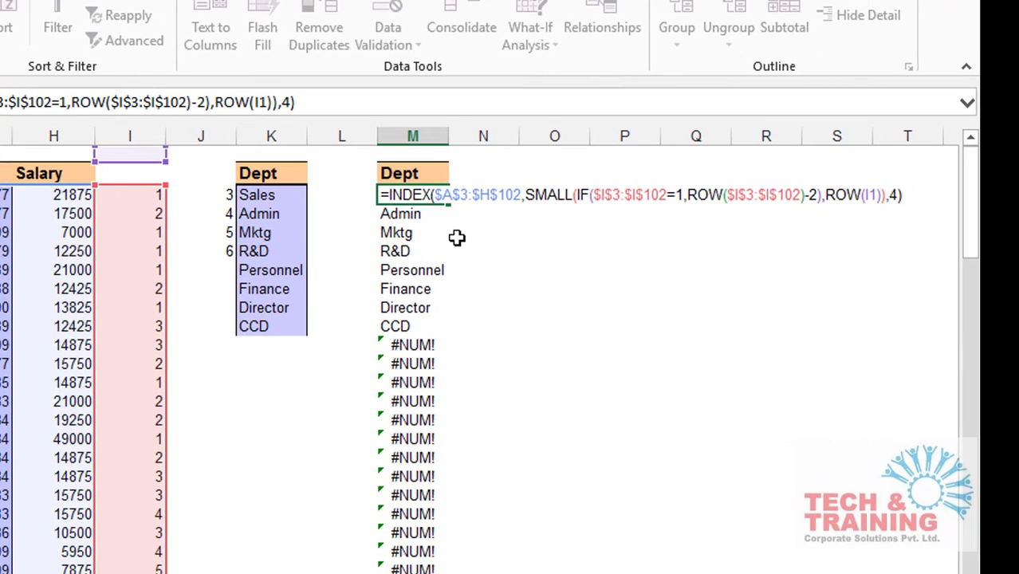
pyautogui.write('if')
pyautogui.doubleClick(436, 235)
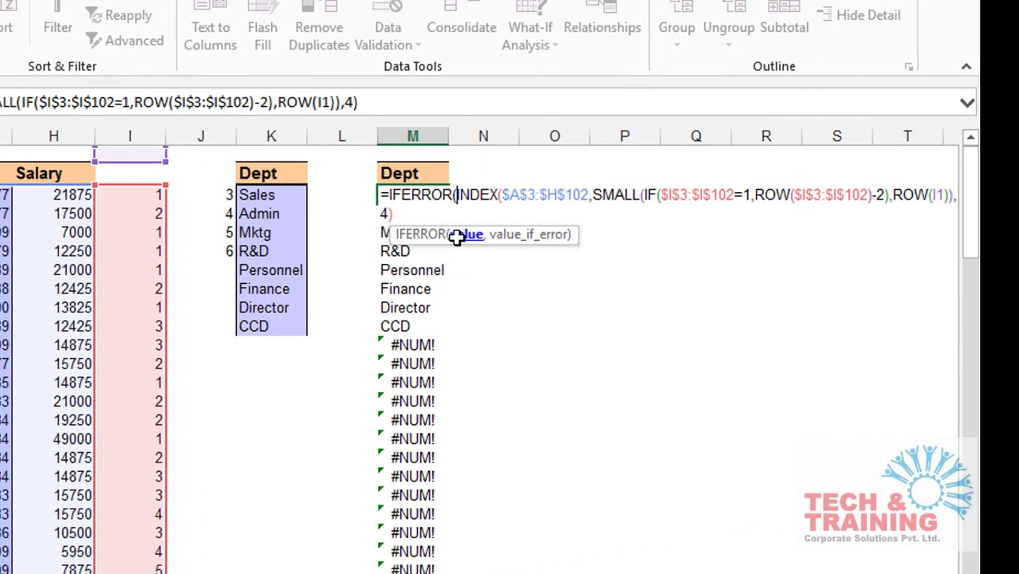
pyautogui.click(408, 220)
pyautogui.write(',')
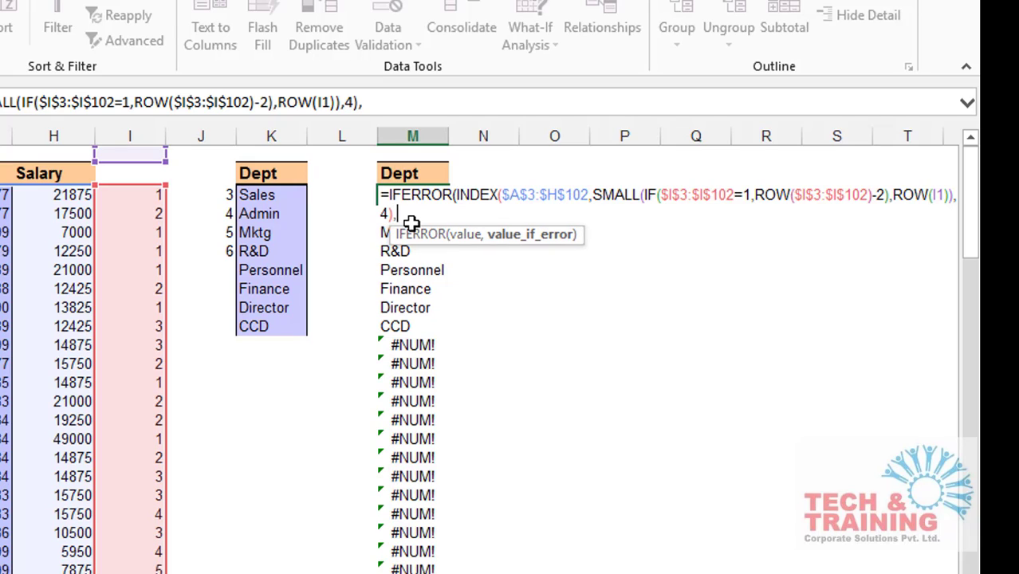
pyautogui.write('"")')
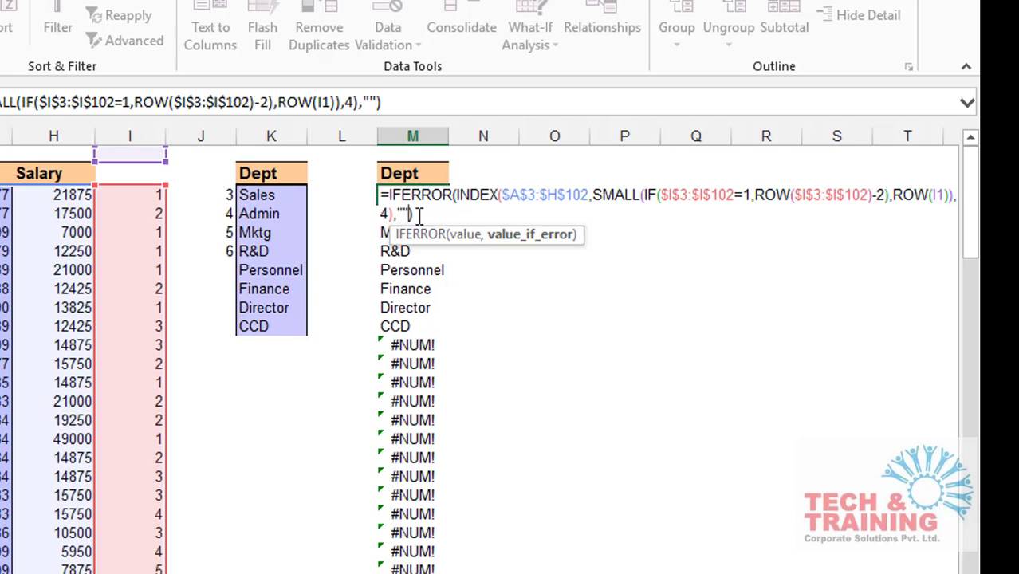
pyautogui.click(419, 216)
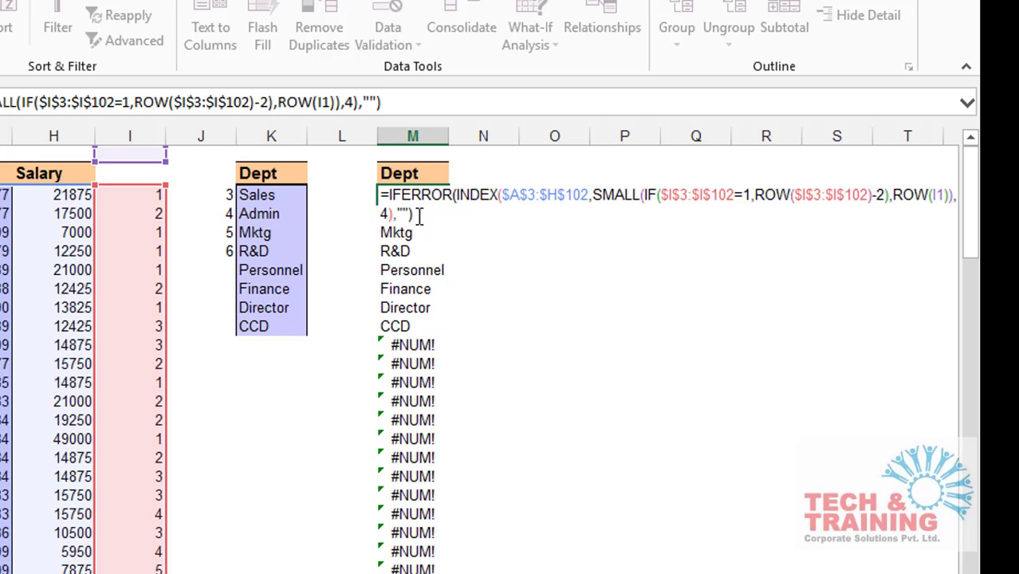
# - Enter the IFERROR formula in M3 as an array formula and fill it down over the existing Dept results in column M
pyautogui.hotkey('ctrl', 'shift', 'Return')
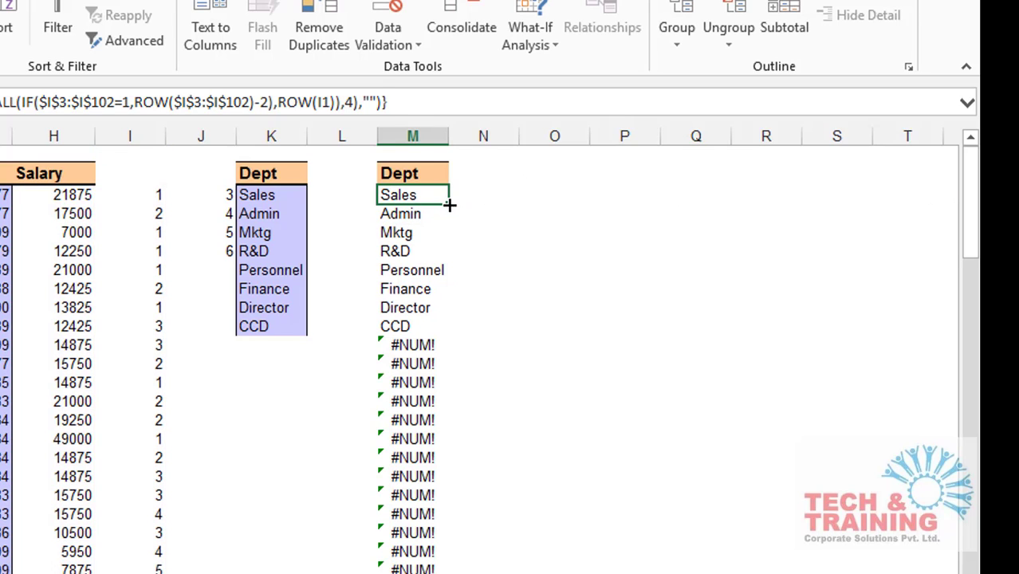
pyautogui.doubleClick(449, 204)
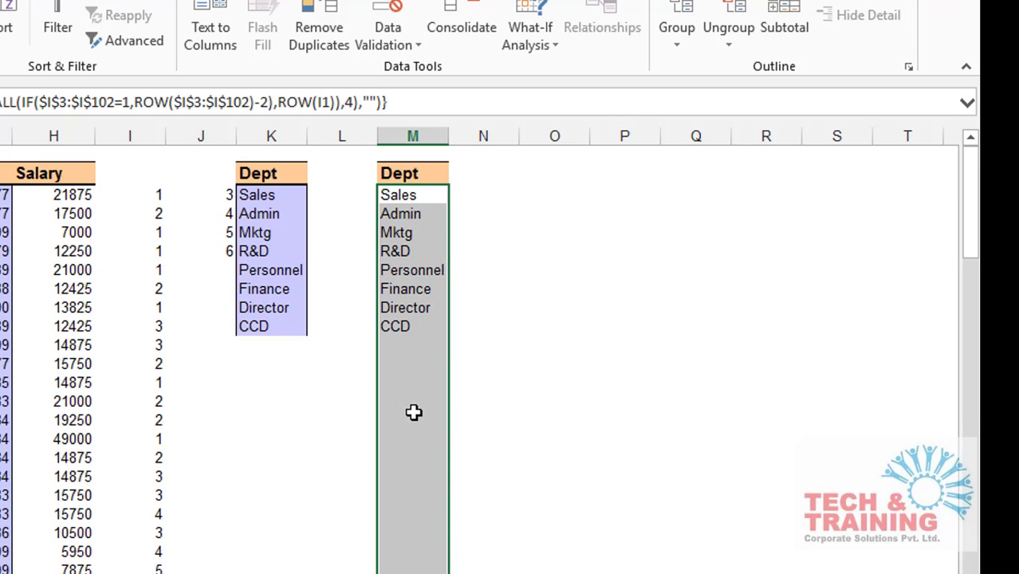
pyautogui.moveTo(401, 346); pyautogui.dragTo(391, 501)
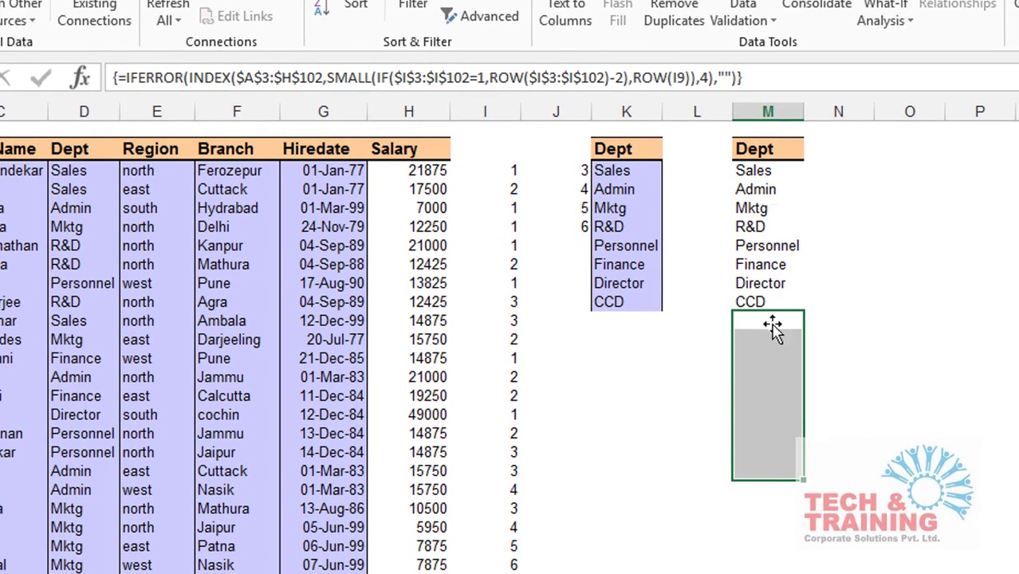
pyautogui.click(757, 169)
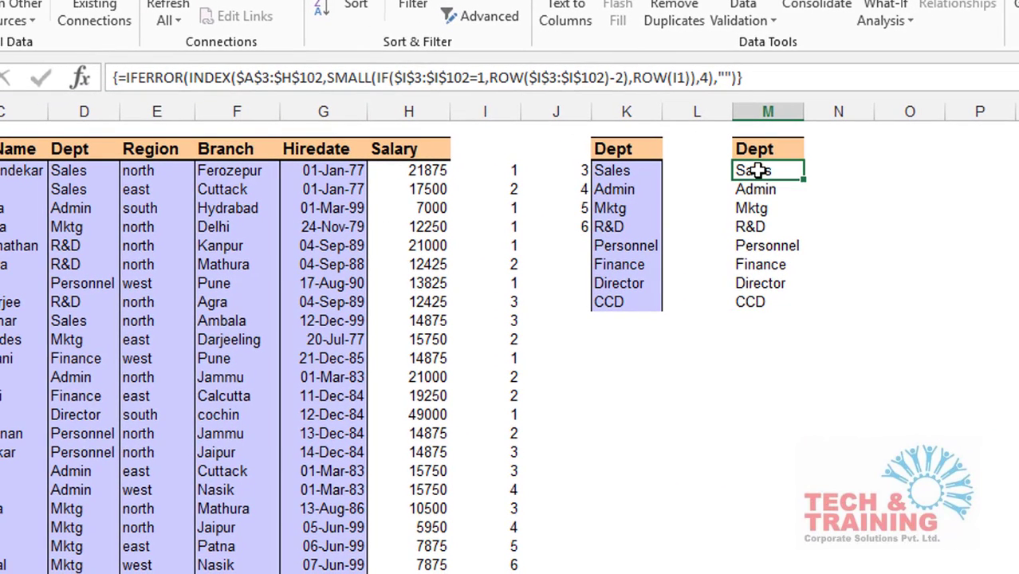